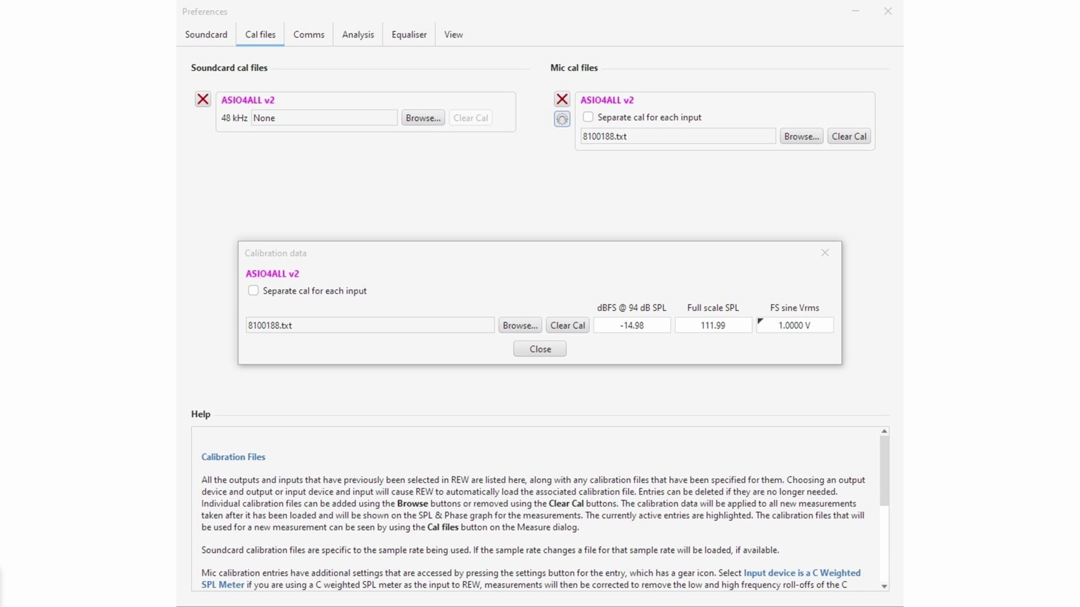
Step: Enable 'Separate cal for each input' in the Calibration data settings
left_click(253, 291)
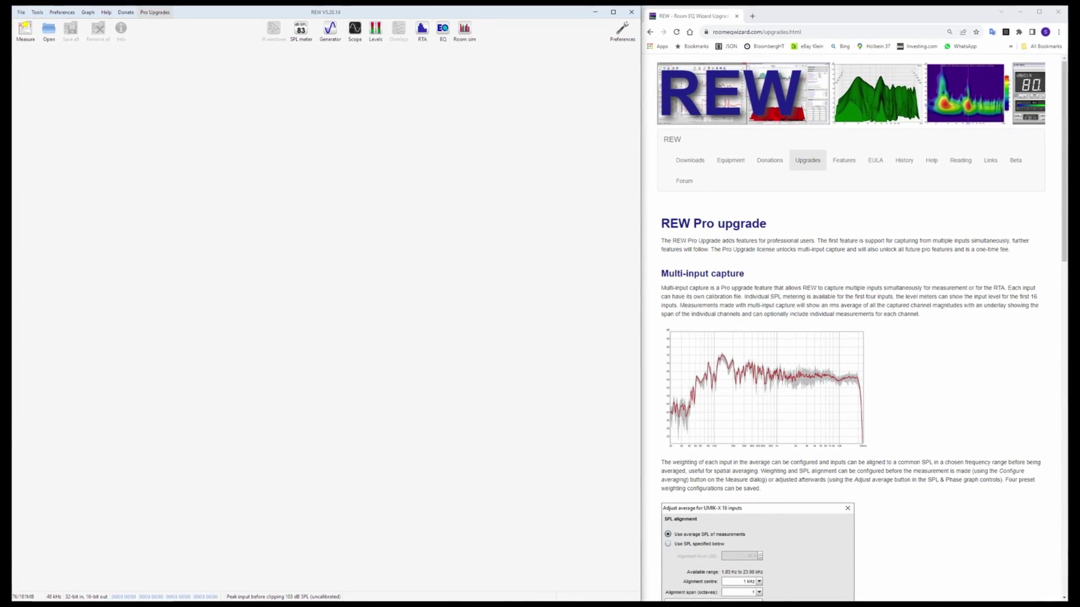
Step: Check the REW Pro upgrade license status and dismiss the upgrade options
left_click(155, 12)
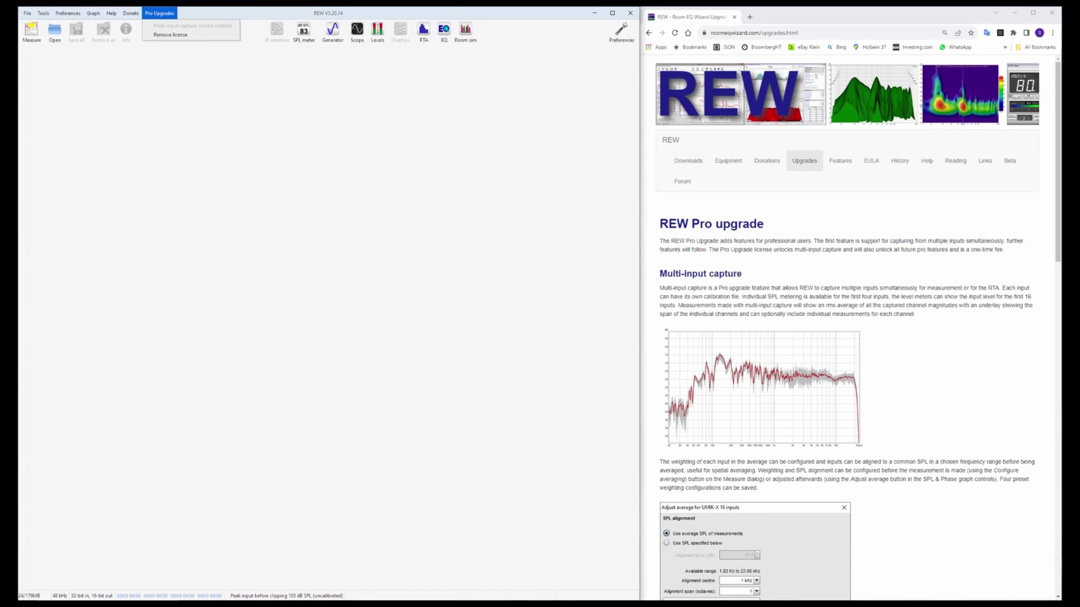
left_click(570, 175)
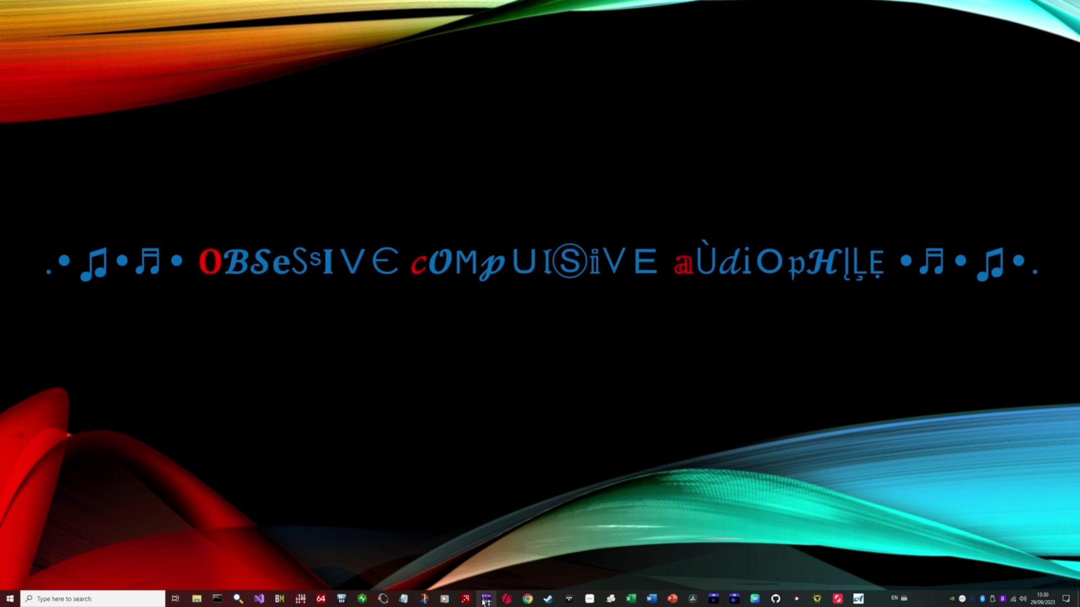
Step: Relaunch REW from the taskbar and check the multi-input capture license under Pro Upgrades
left_click(485, 601)
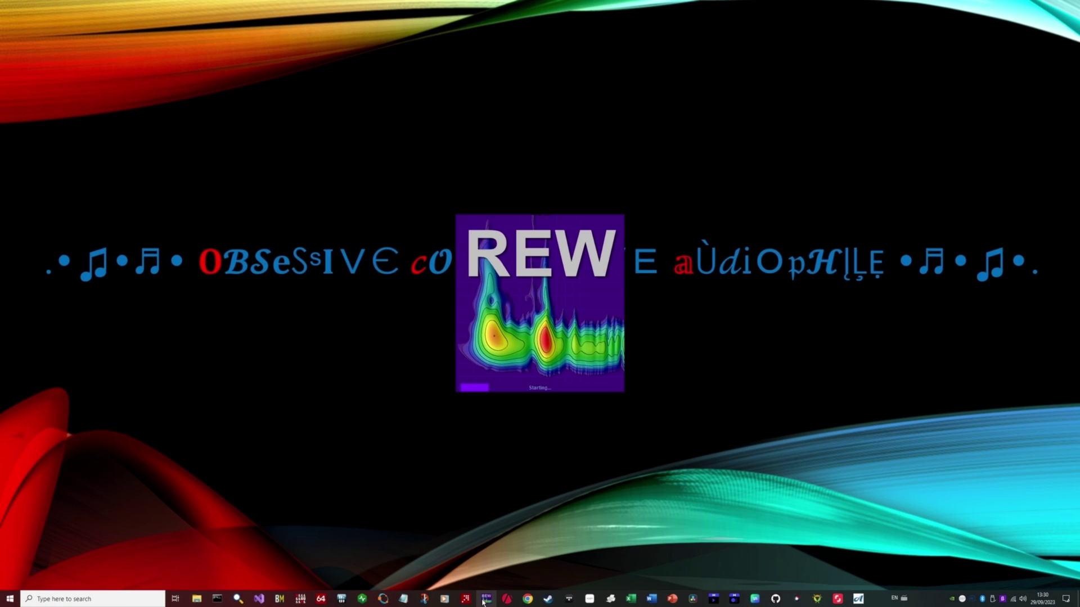
left_click(155, 7)
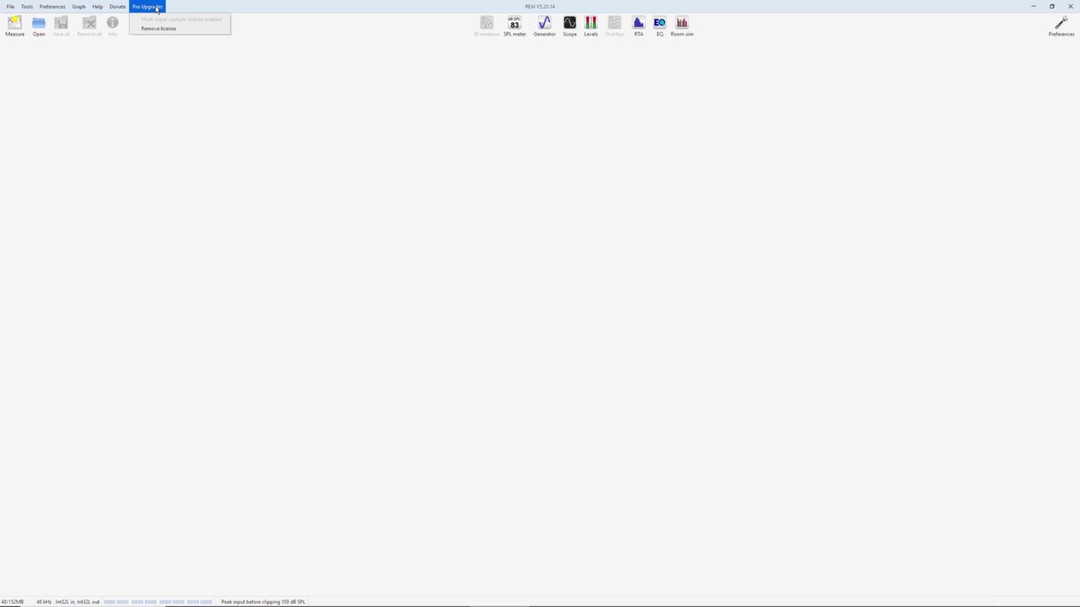
Step: In soundcard preferences, toggle Multiple inputs off and on again, starting at Mic/Line/Inst In 1-2 1
left_click(1061, 23)
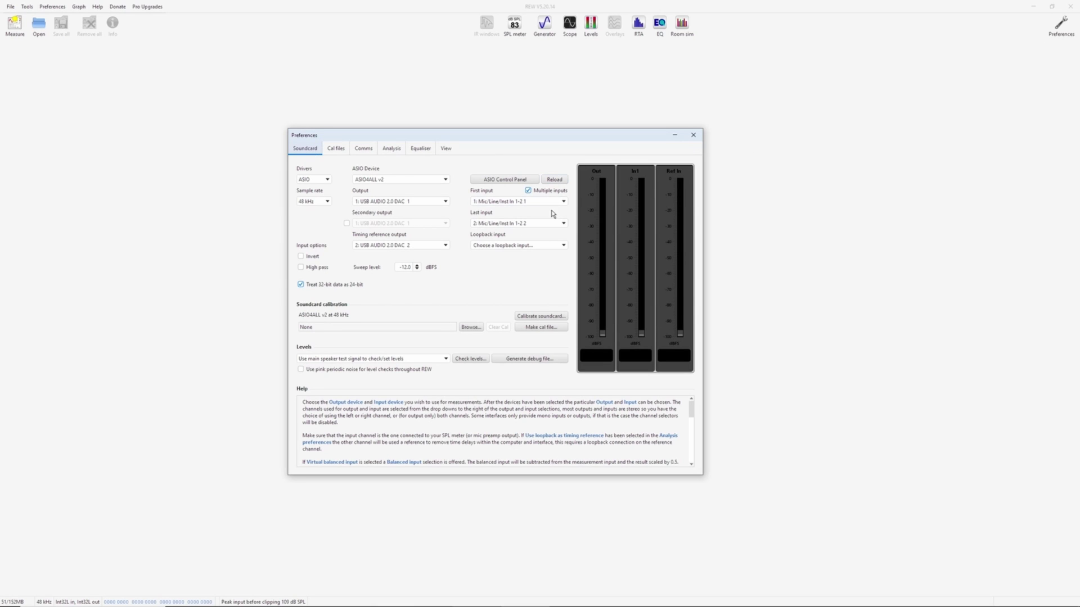
left_click(528, 191)
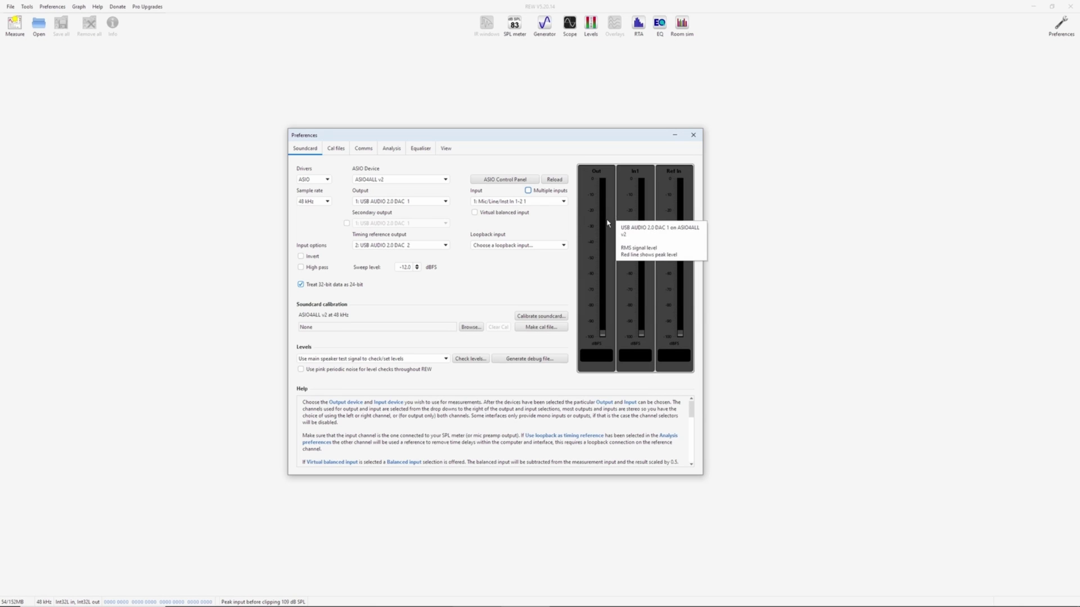
left_click(529, 190)
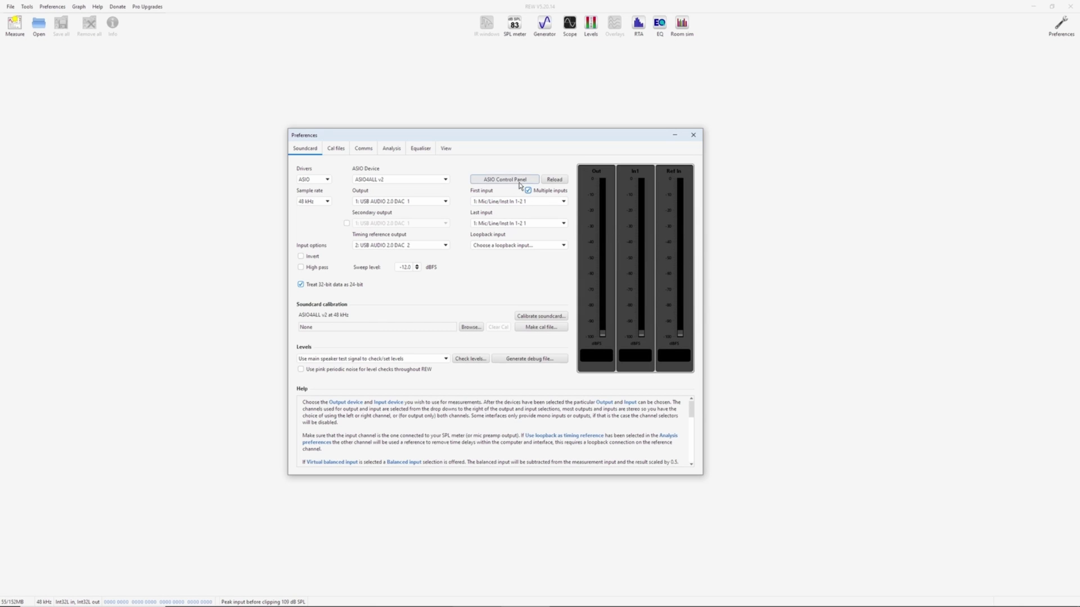
Step: Open the ASIO4ALL control panel beside the preferences and scroll its WDM device list, selecting OPPO USB DAC
left_click(519, 184)
left_click_drag(859, 191, 815, 192)
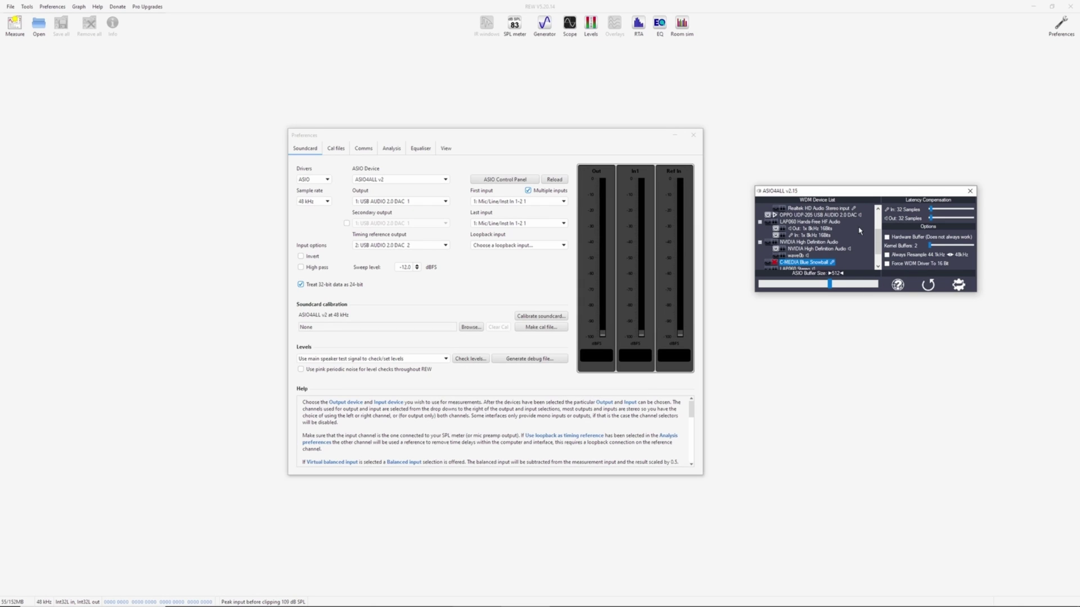
left_click_drag(877, 239, 876, 218)
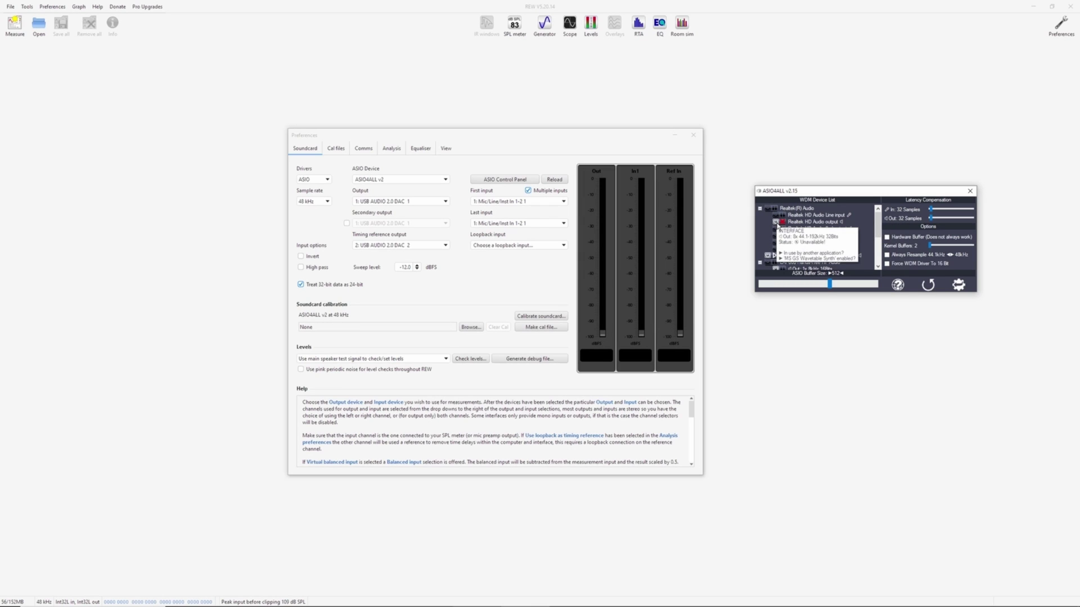
left_click_drag(877, 227, 877, 242)
left_click(764, 230)
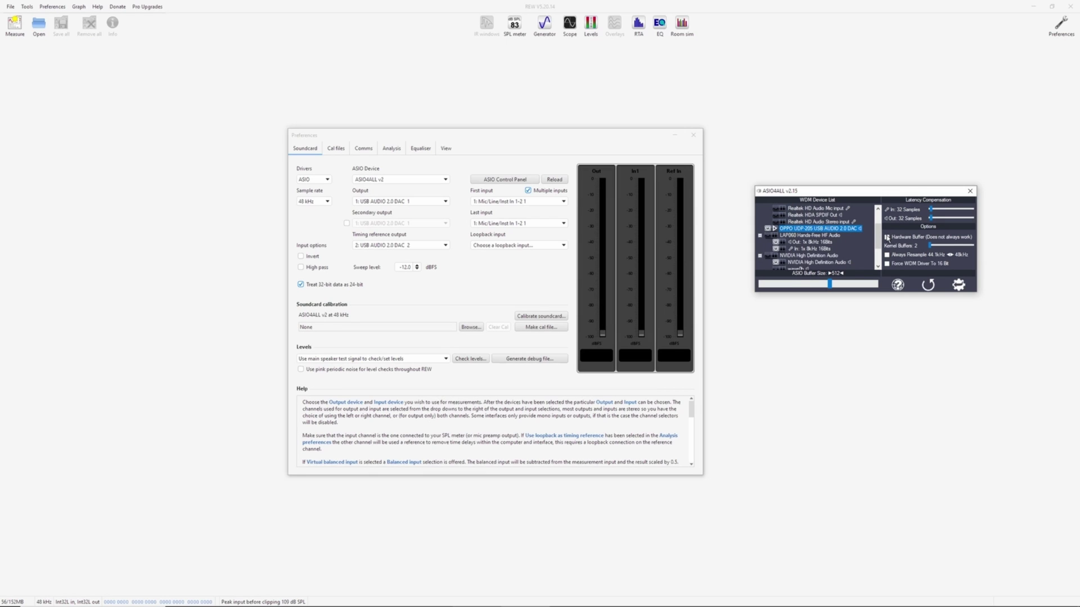
left_click_drag(878, 237, 878, 249)
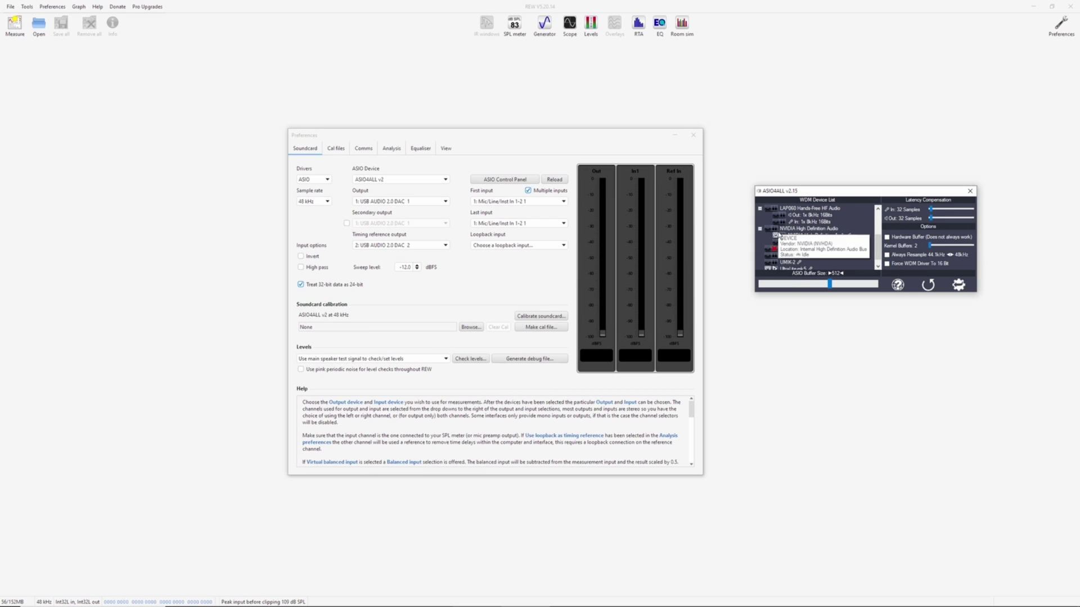
left_click_drag(878, 248, 879, 251)
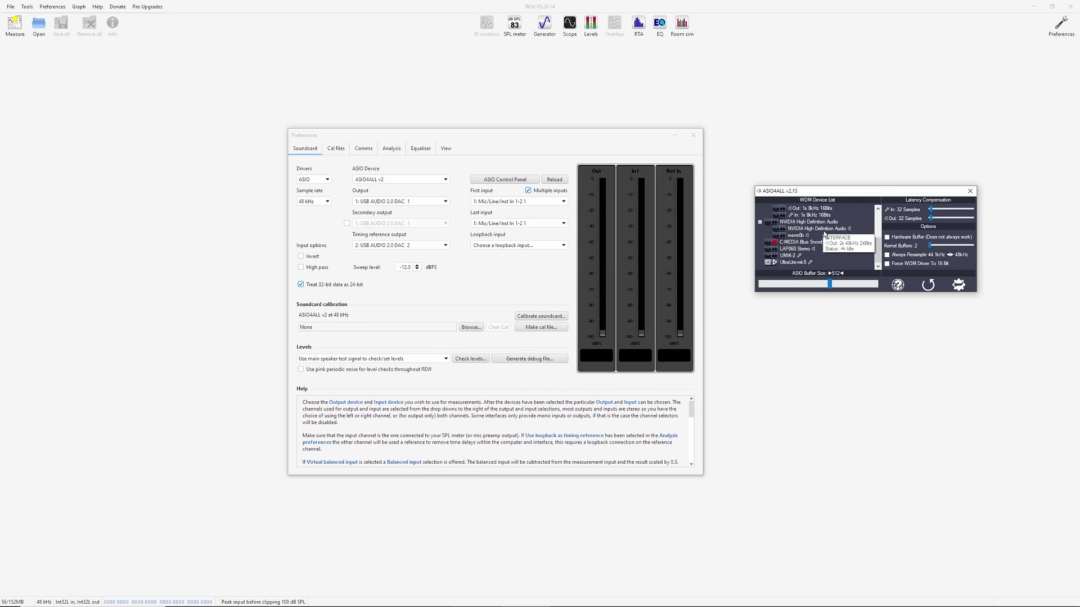
mouse_move(782, 246)
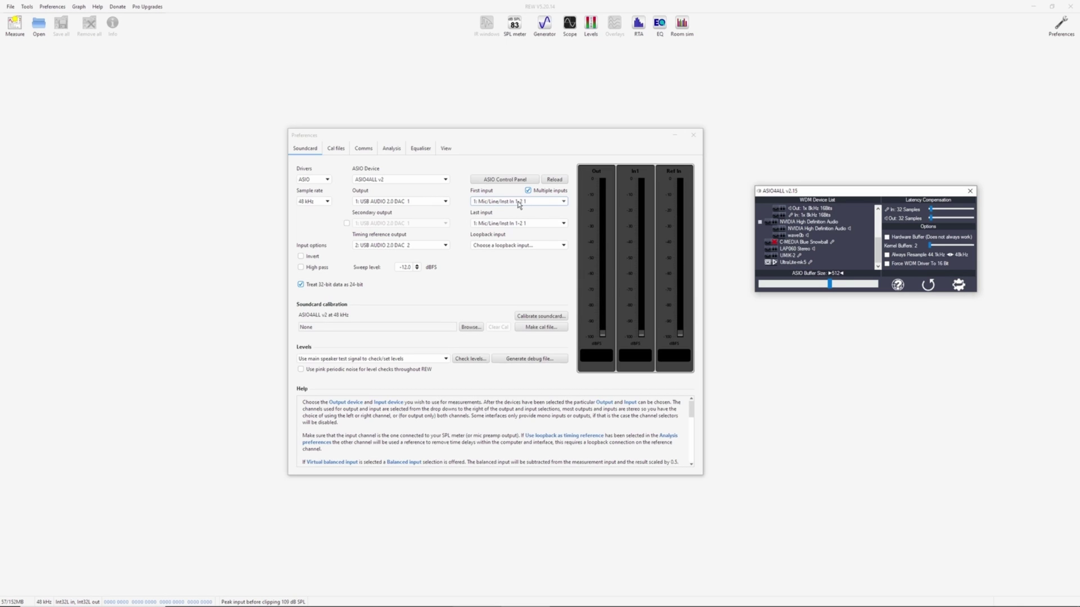
Step: Set the input range from Mic/Line/Inst In 1-2 1 to Mic/Line/Inst In 1-2 2
left_click(527, 224)
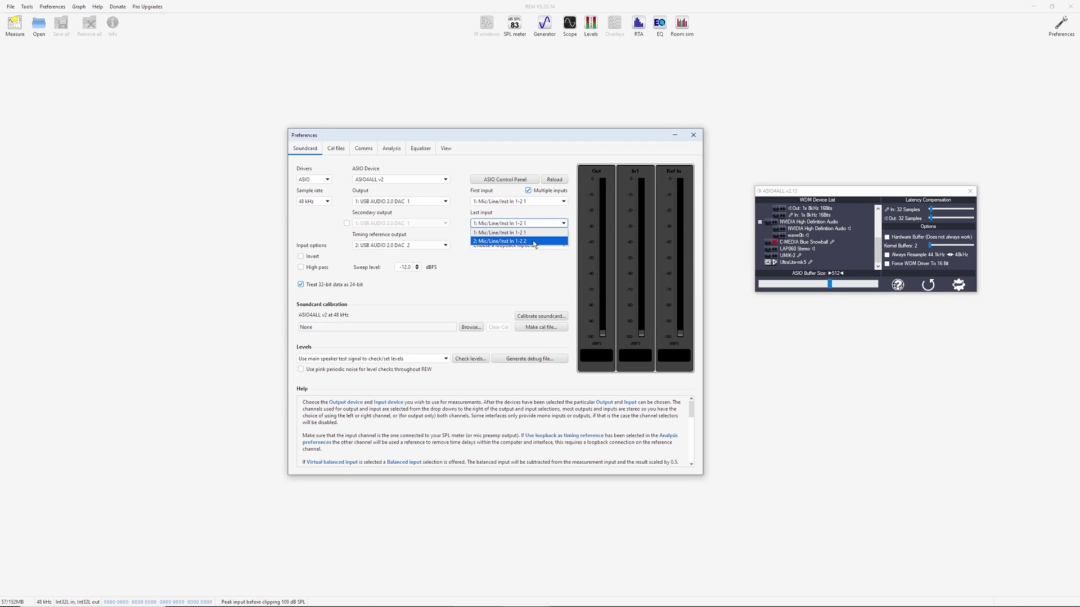
left_click(529, 241)
left_click(531, 245)
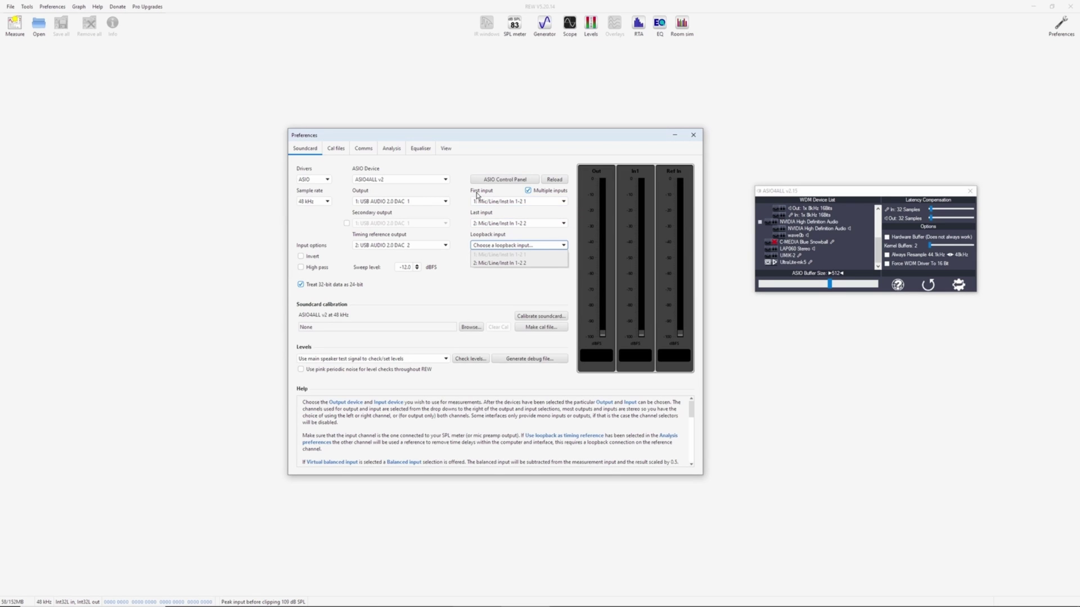
left_click(524, 203)
left_click(527, 209)
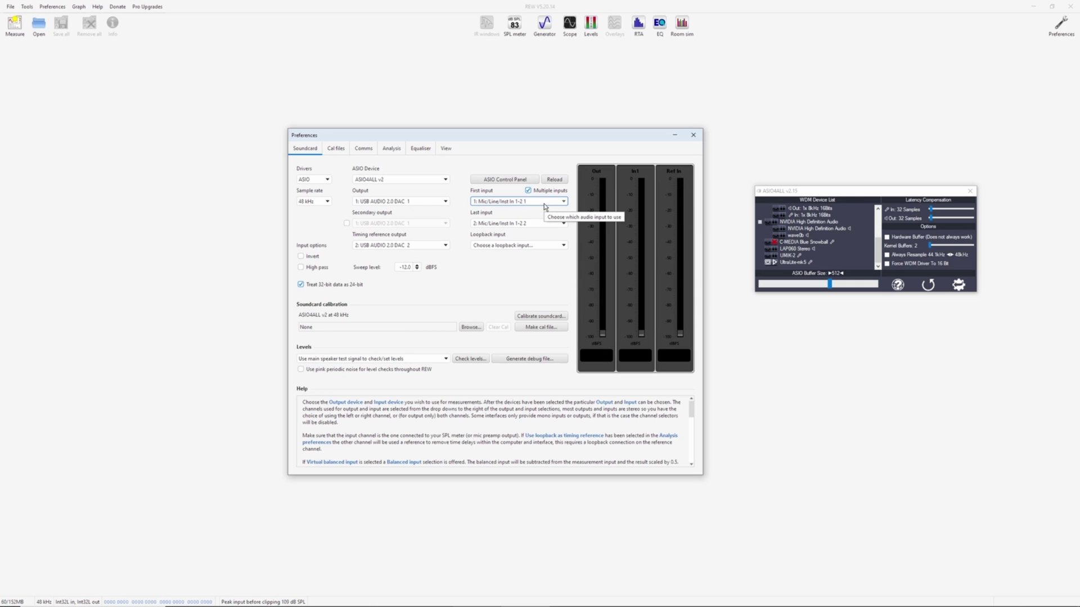
Step: Reload the audio device configuration and close the ASIO4ALL control panel
left_click(554, 180)
left_click(879, 254)
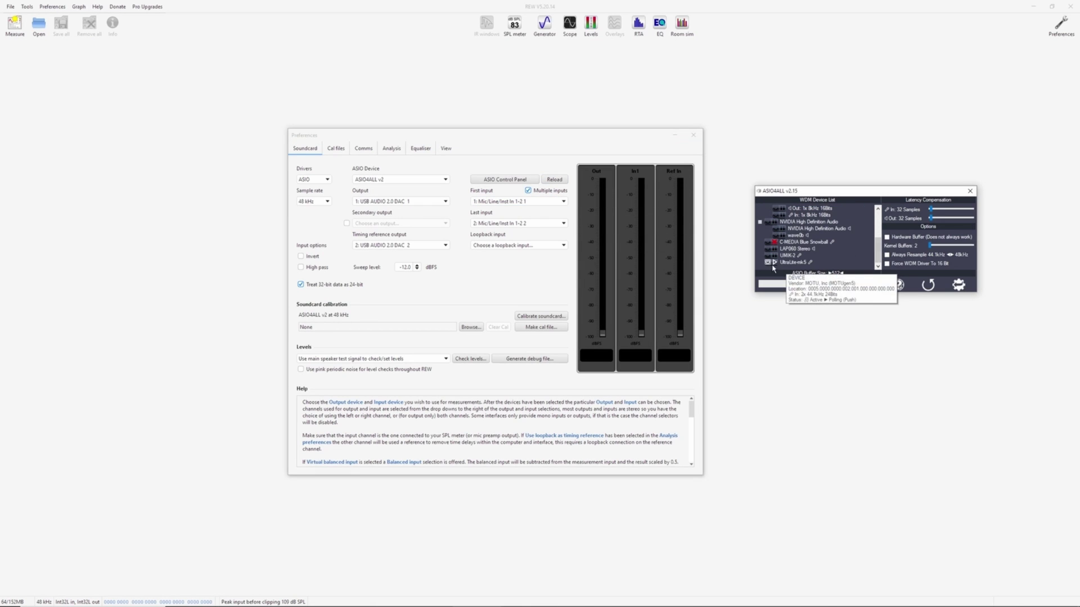
left_click(969, 191)
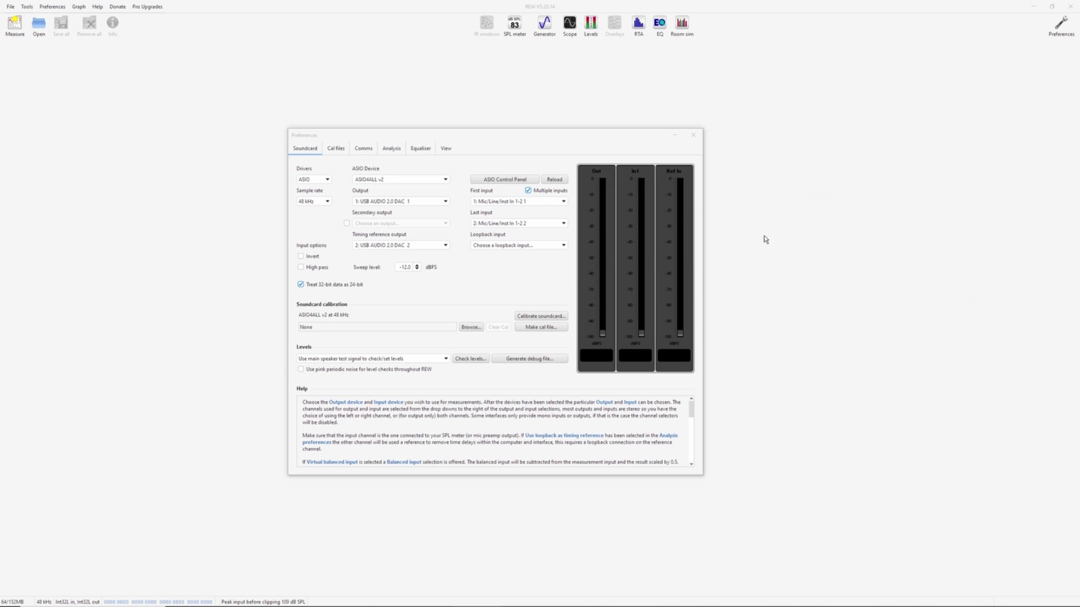
Step: Remove the Default Device Default Output soundcard calibration entry from Cal files
left_click(336, 148)
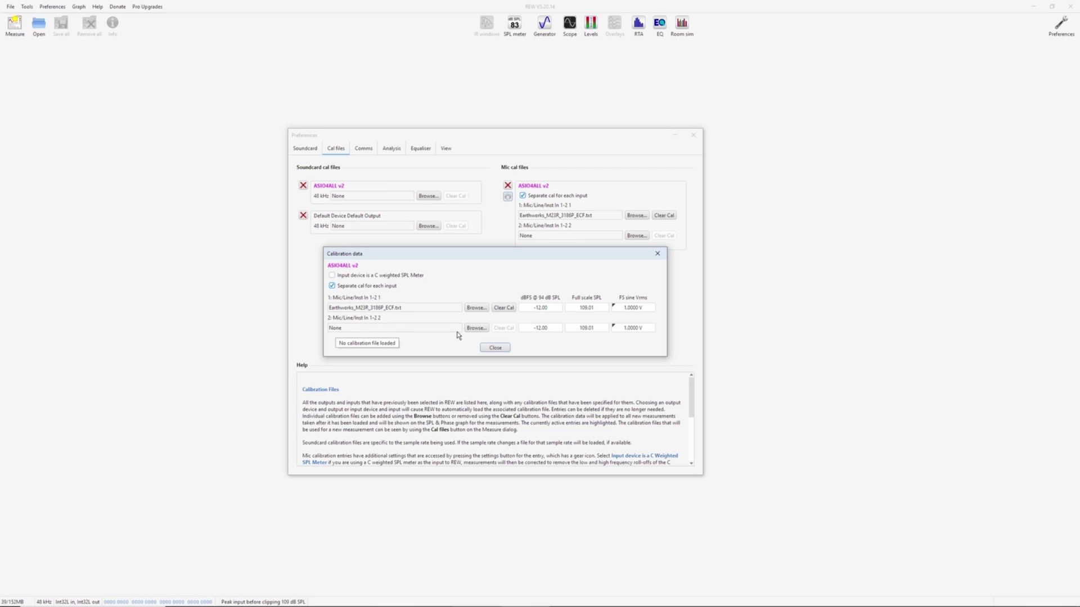
left_click(495, 348)
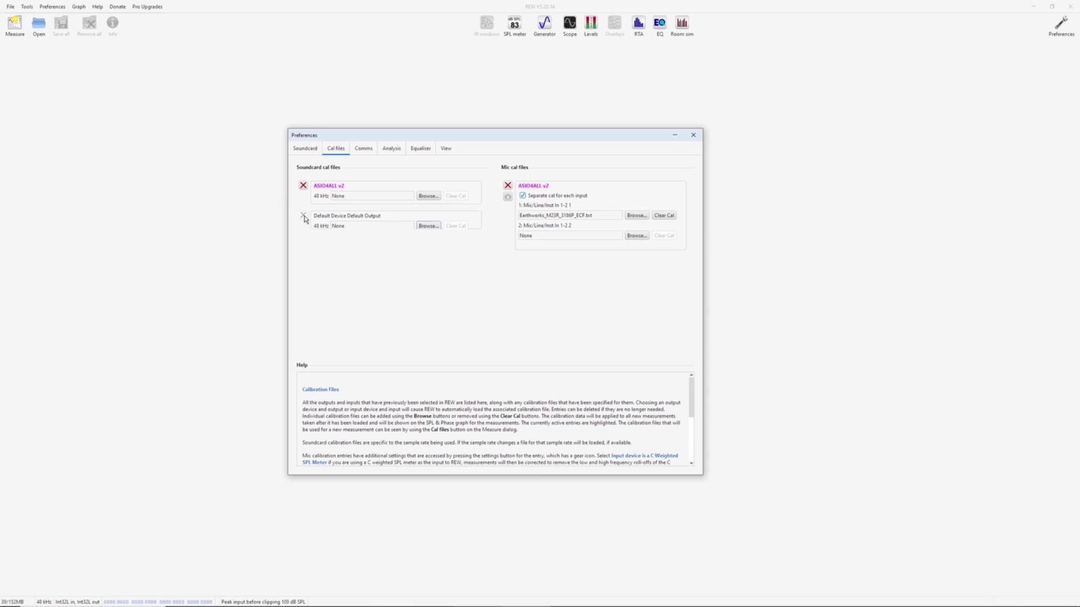
left_click(304, 216)
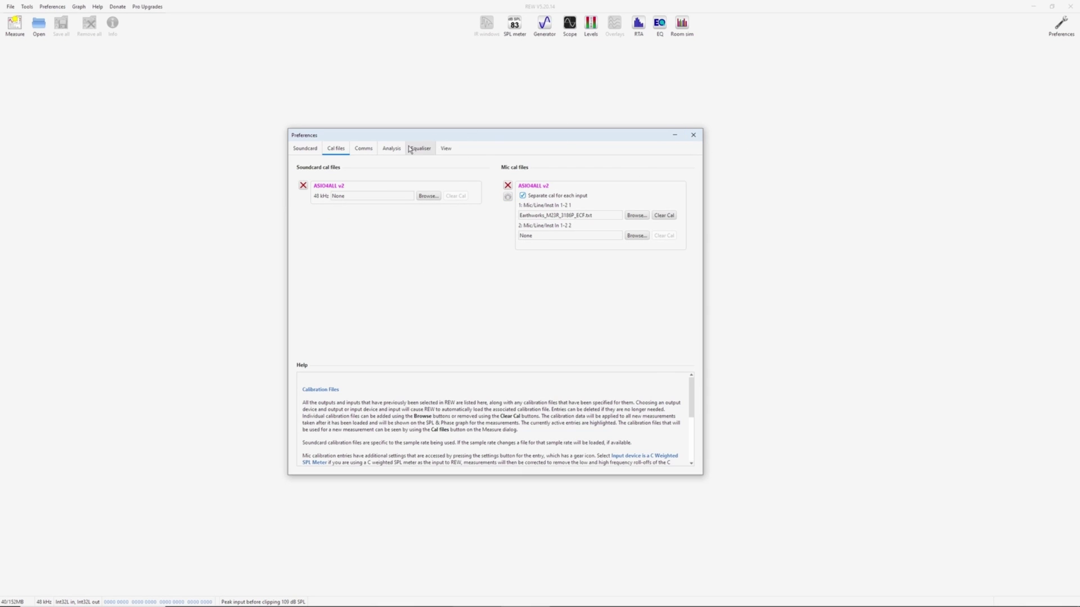
Step: Browse the remaining preference pages, including Equaliser and View, then close Preferences
left_click(359, 152)
left_click(392, 149)
left_click(418, 150)
left_click(446, 149)
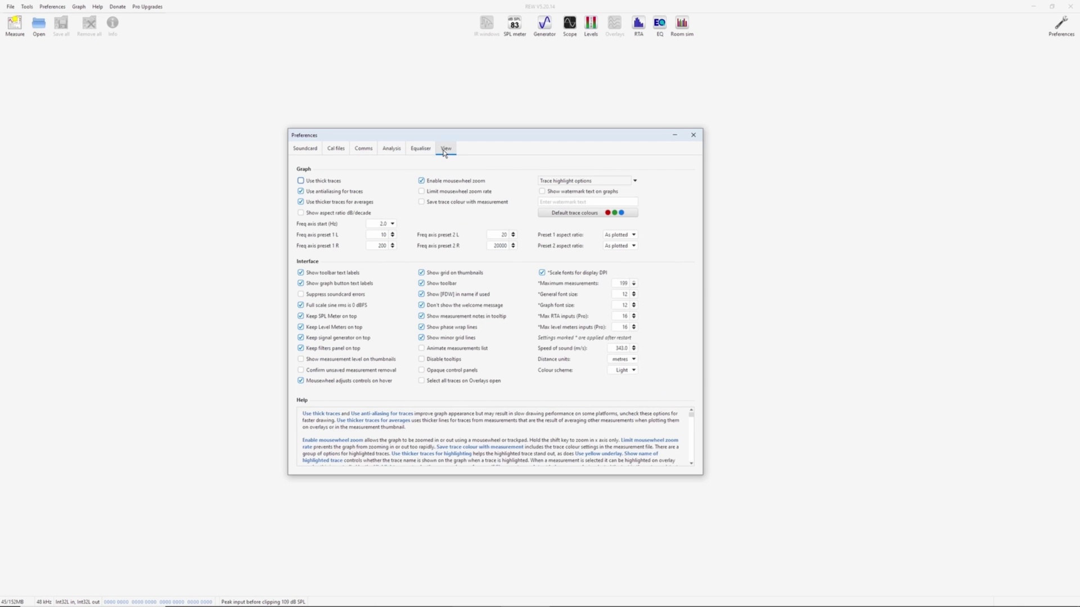
left_click(693, 135)
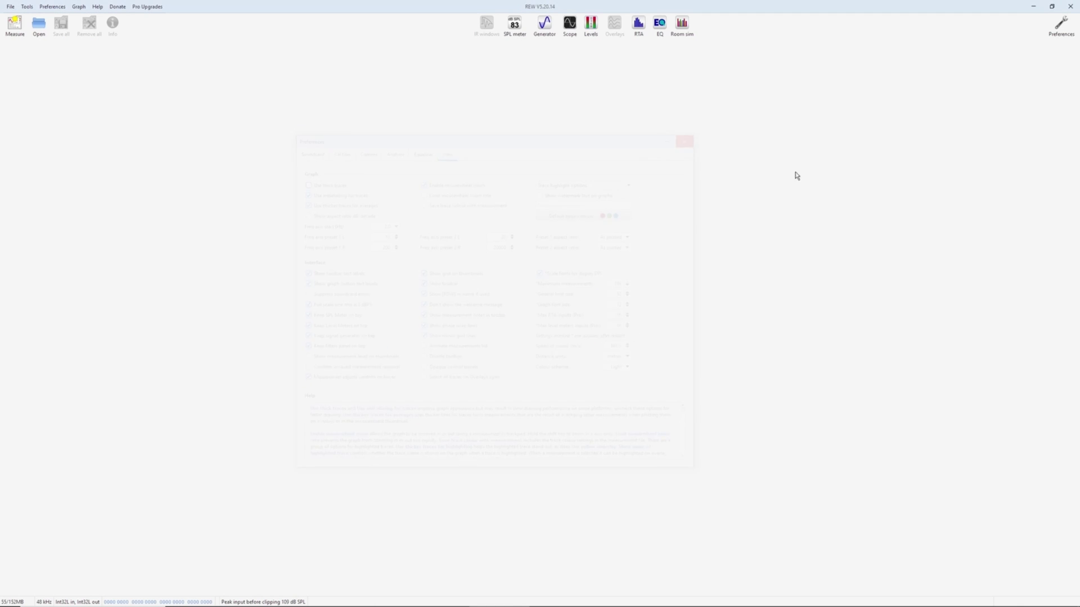
Step: Set up a new measurement with USB AUDIO 2.0 DAC 1 output and view its calibration files
left_click(15, 27)
left_click_drag(482, 156, 442, 159)
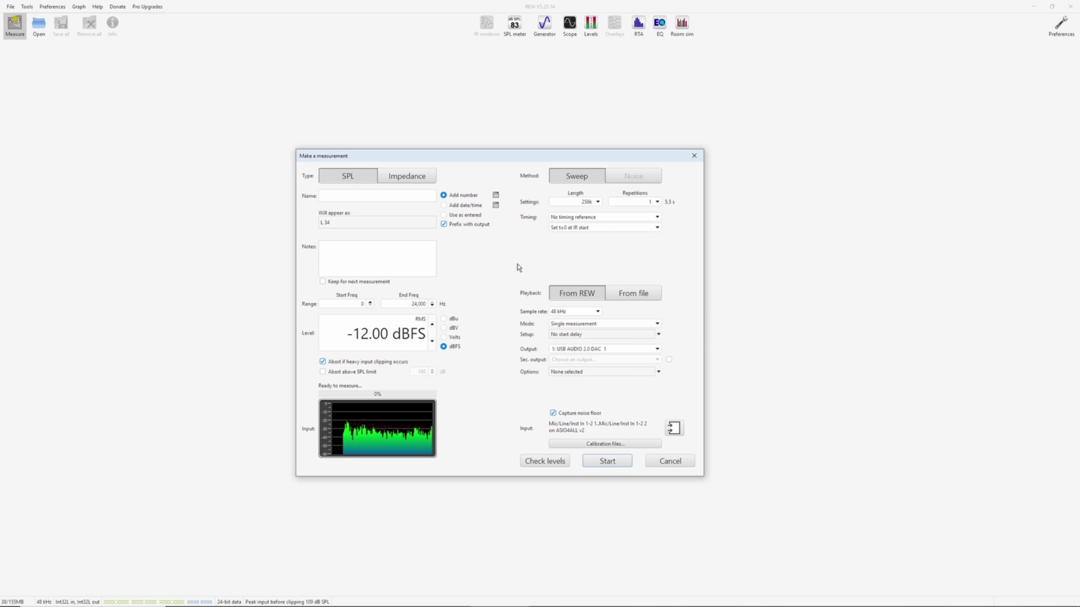
left_click(589, 349)
left_click(590, 359)
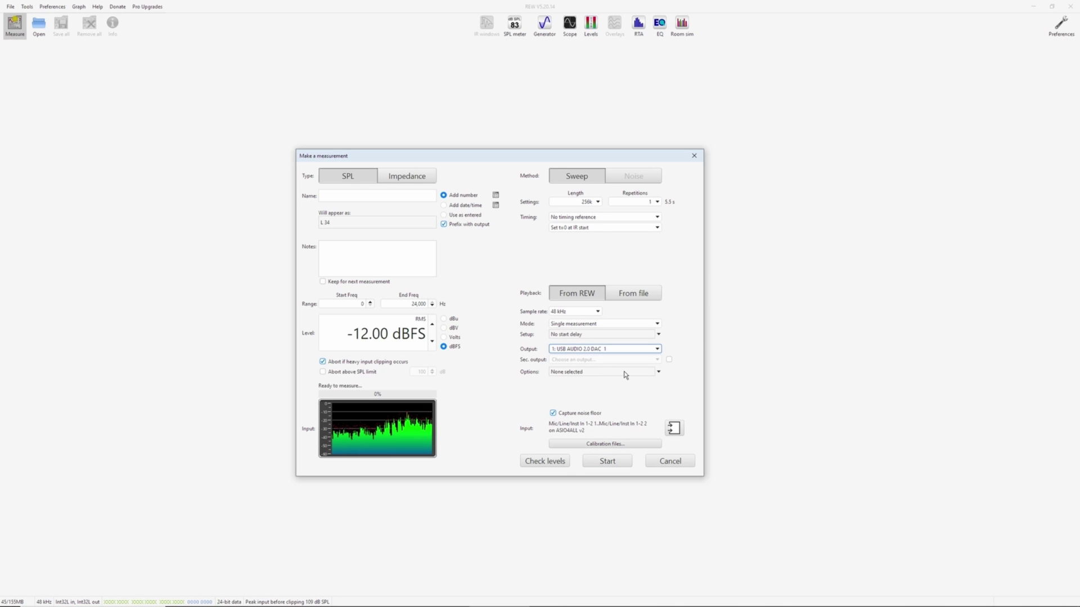
left_click(658, 373)
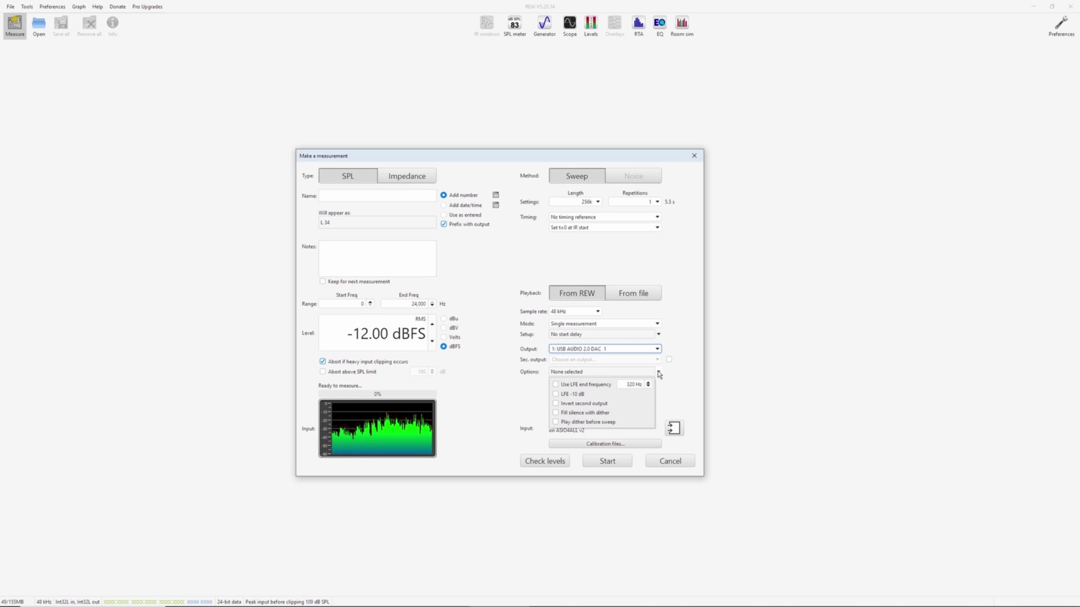
left_click(659, 373)
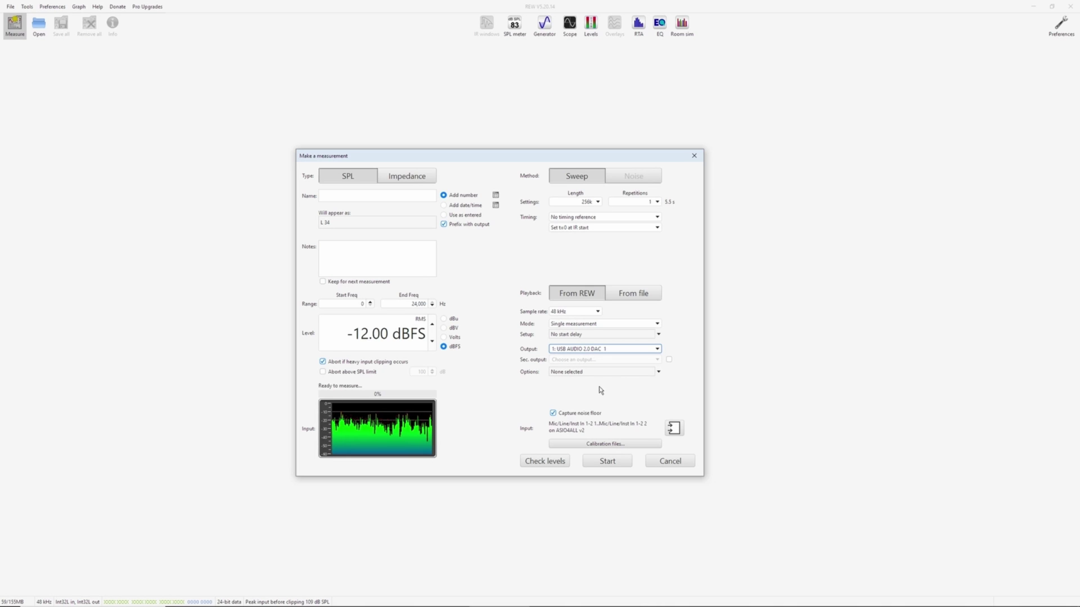
left_click(601, 446)
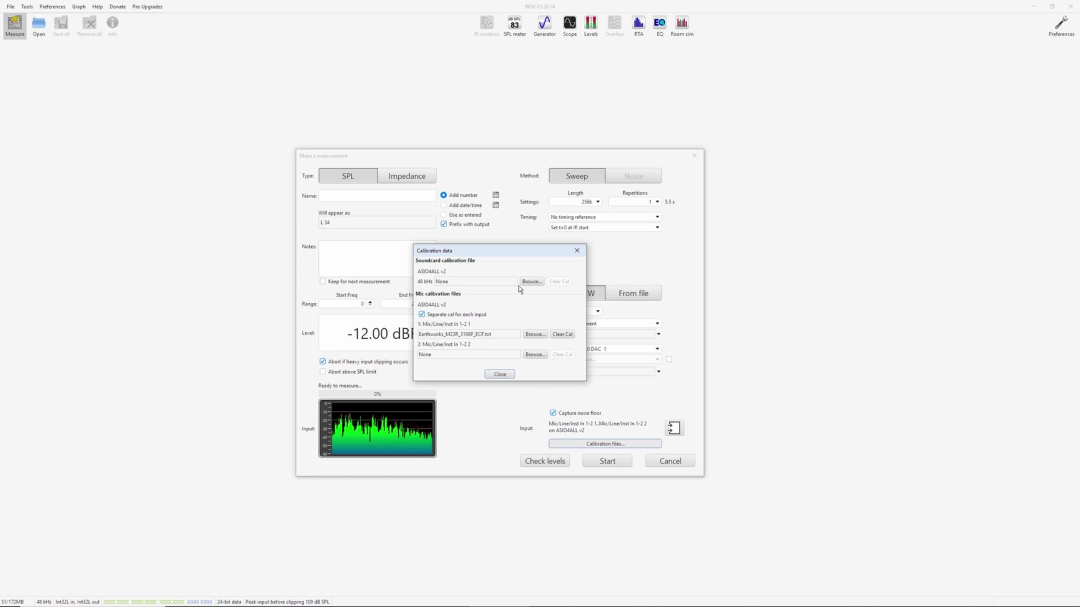
Step: Close the calibration settings and run the sweep measurement, producing L 34
left_click(500, 374)
left_click(608, 461)
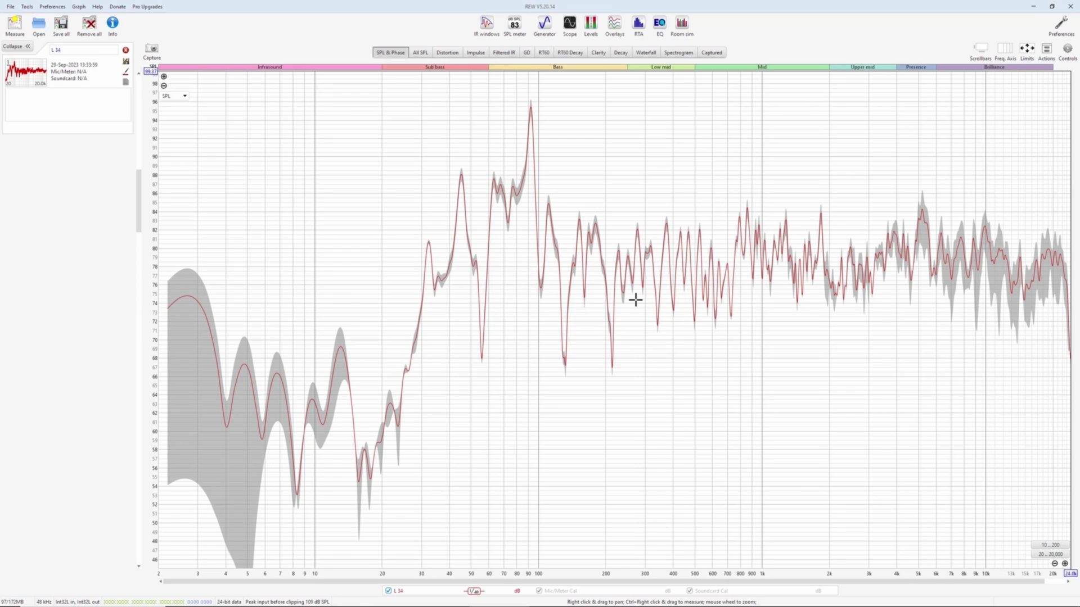
Step: Use Align SPL and update average on L 34 via Actions, then close the averaging dialog
left_click(1046, 51)
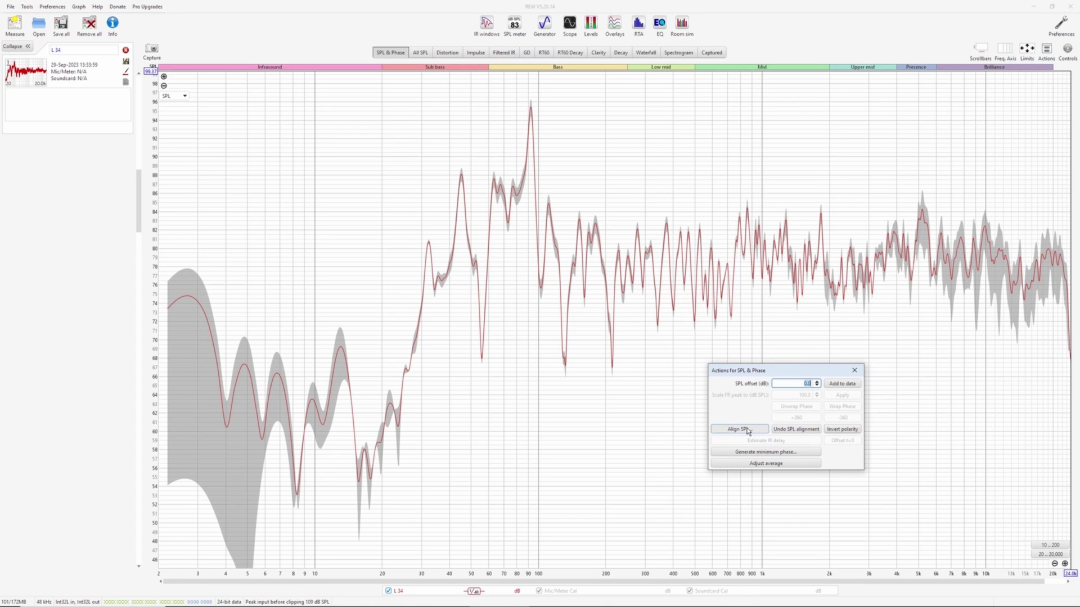
left_click(769, 463)
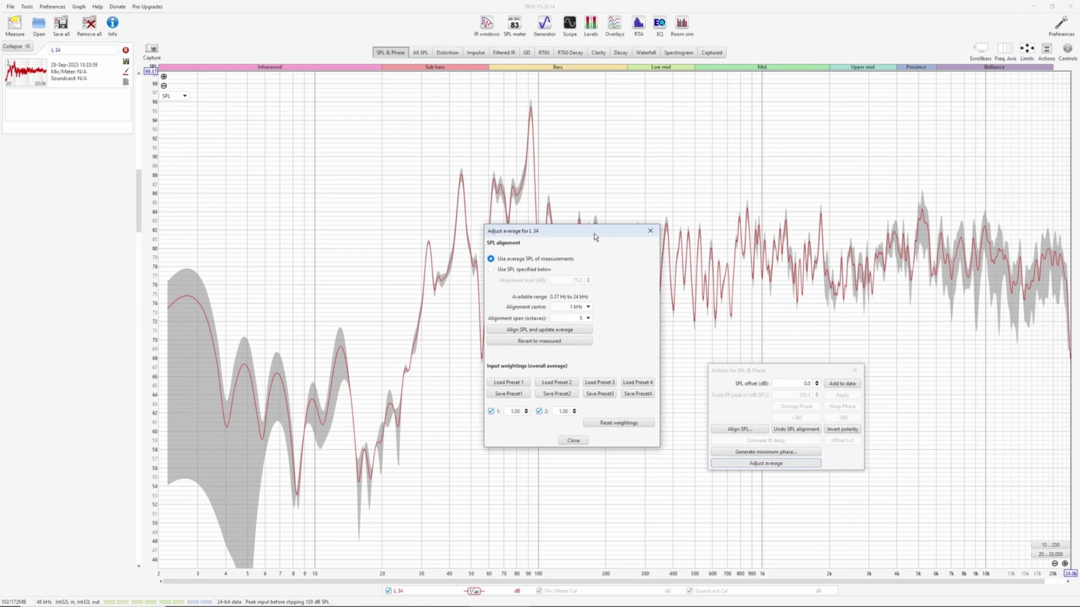
left_click_drag(595, 236, 606, 365)
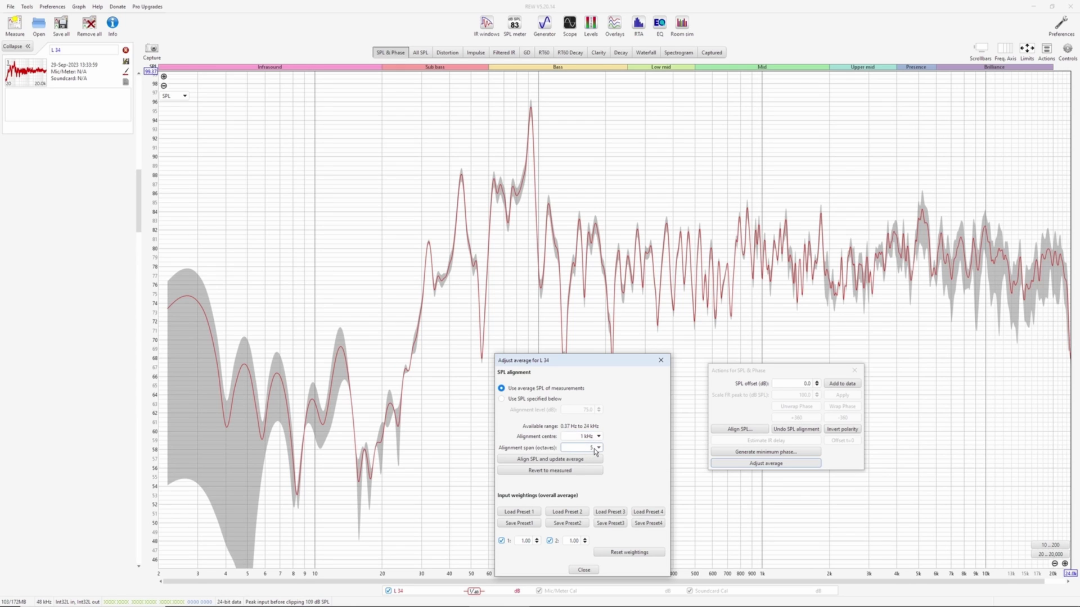
left_click(573, 461)
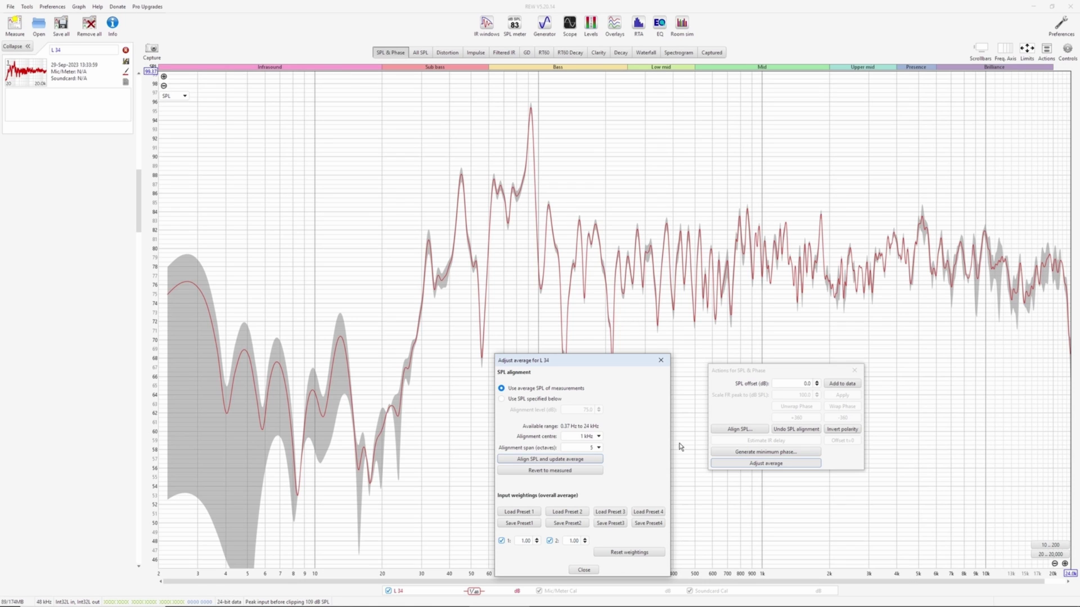
left_click(584, 569)
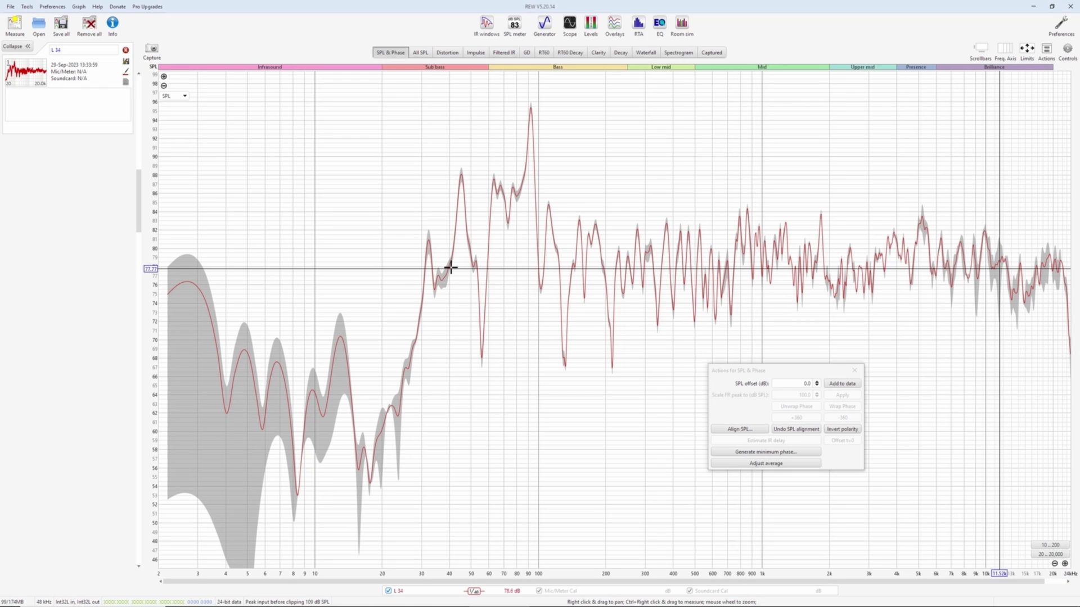
scroll(442, 272, "down", 2)
scroll(442, 272, "up", 2)
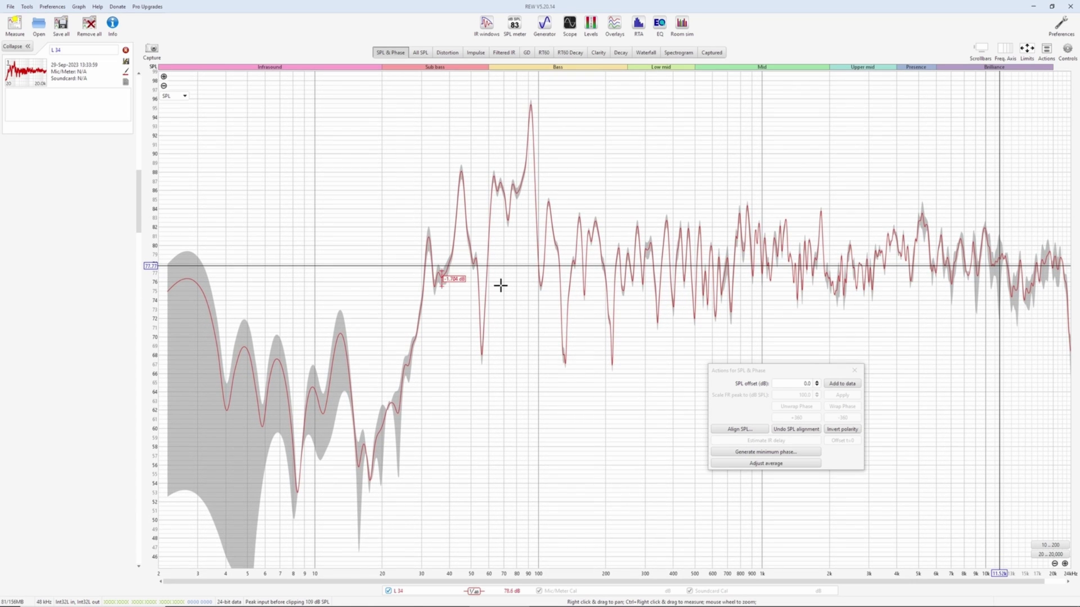
left_click(648, 240)
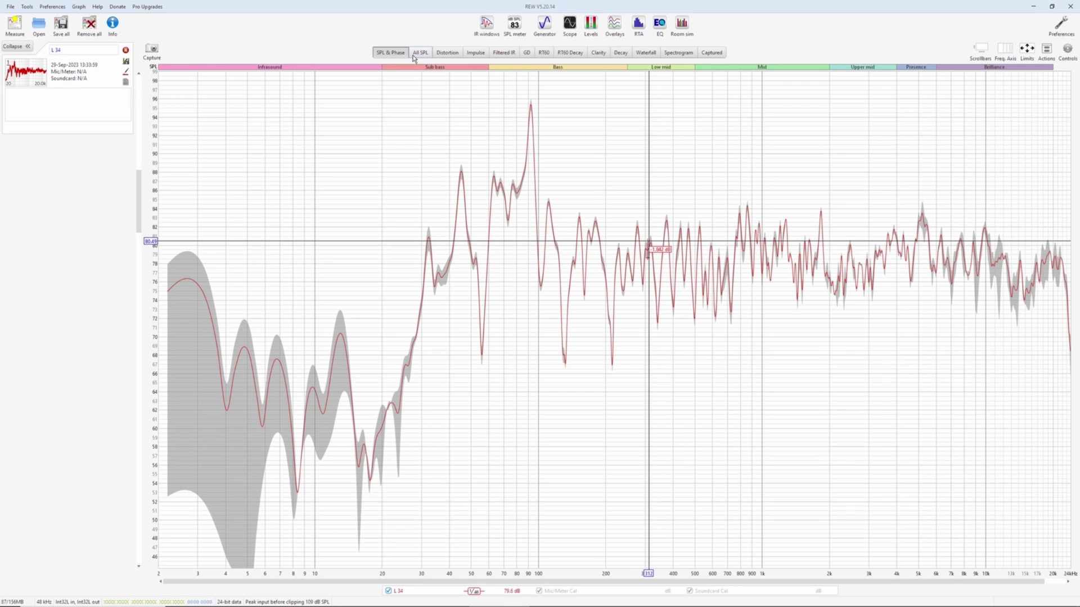
mouse_move(820, 345)
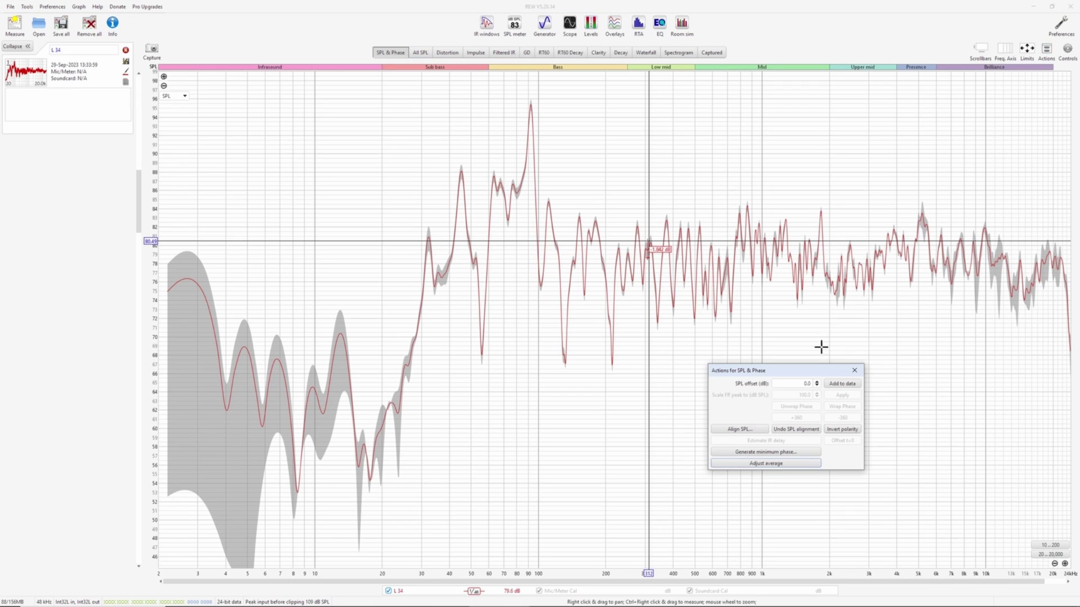
Step: Average L 34 on the first input only and save that response copy as 'M23R EW ref'
left_click(777, 463)
left_click(549, 541)
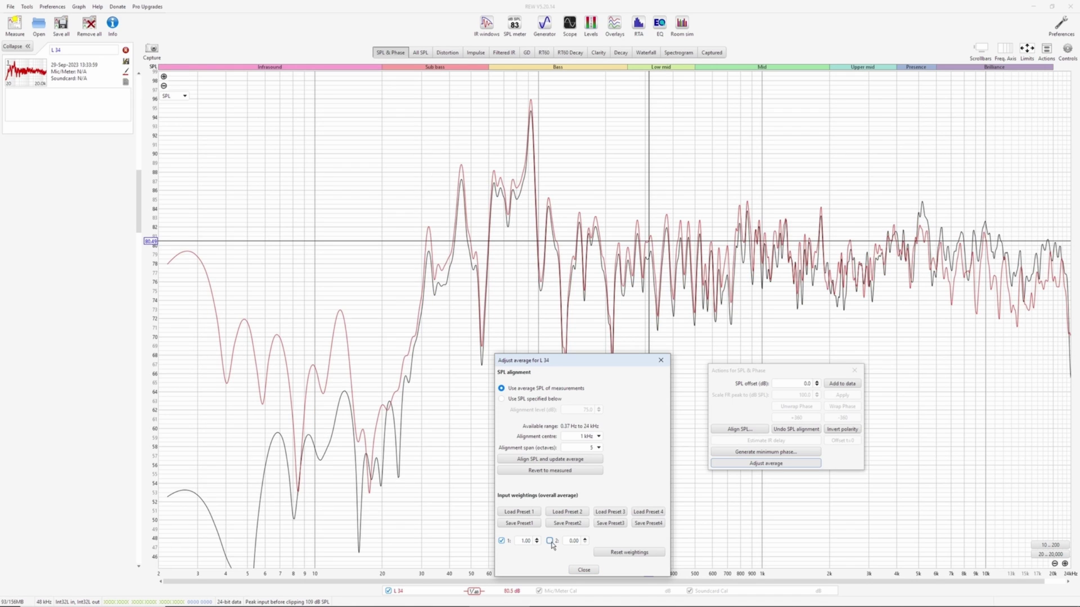
left_click(584, 569)
left_click(420, 53)
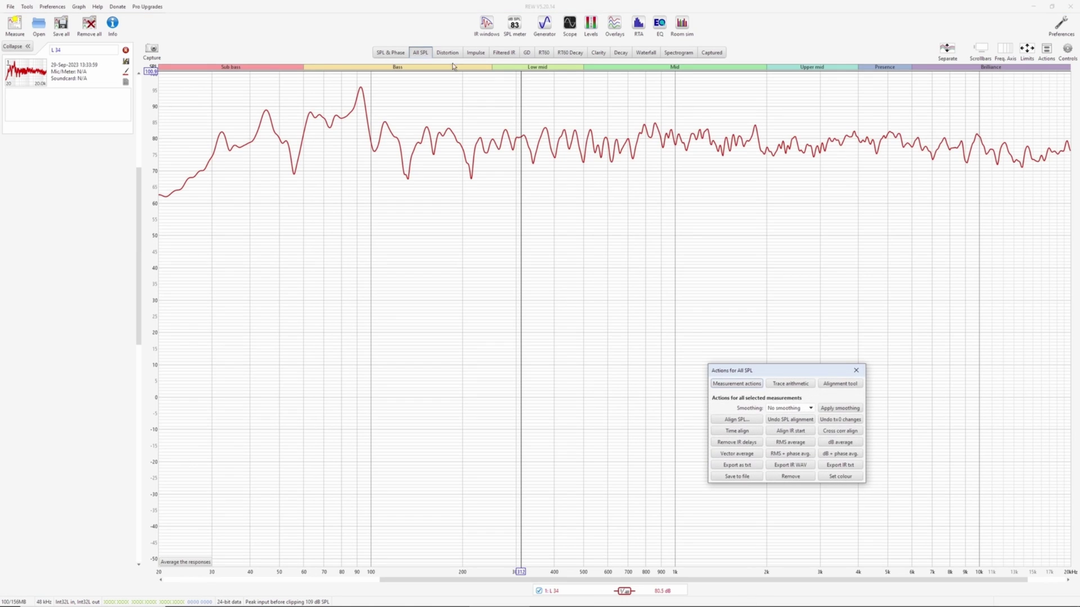
left_click(737, 384)
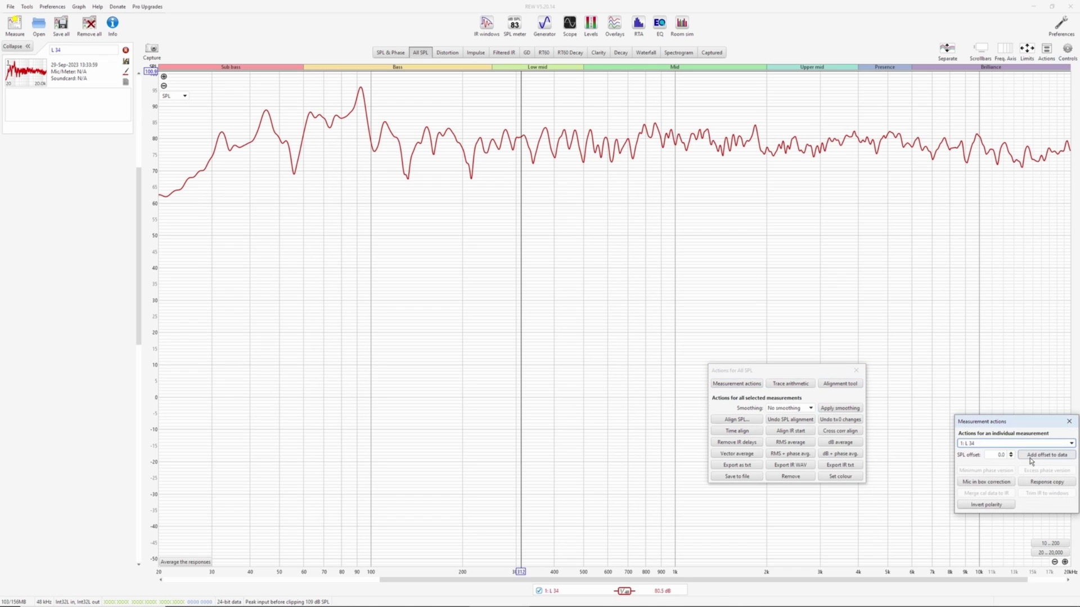
left_click(1046, 482)
left_click(89, 89)
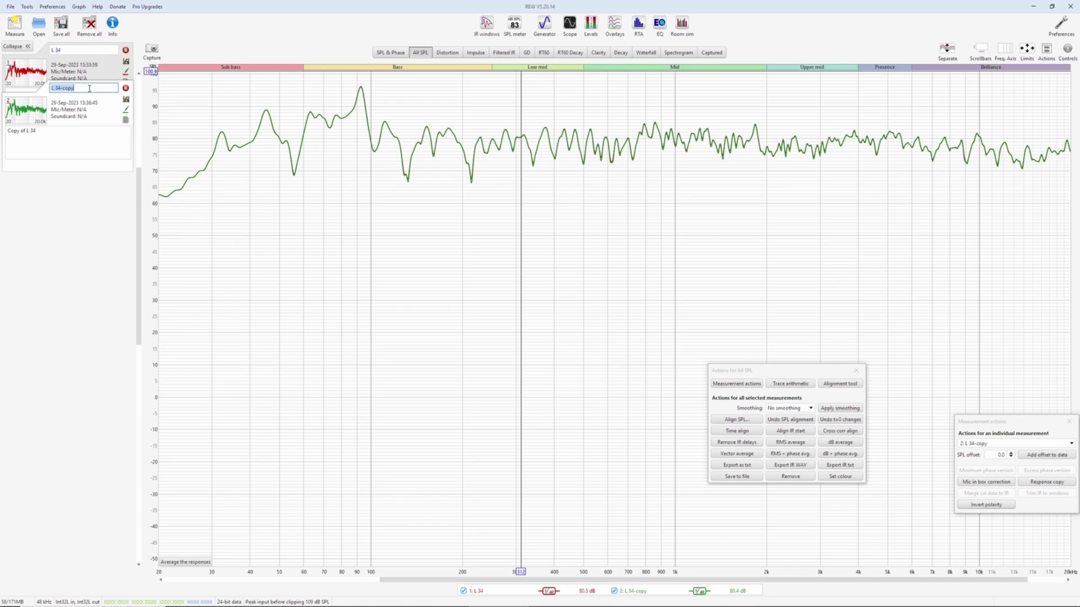
type("M23R EW ref")
key("Return")
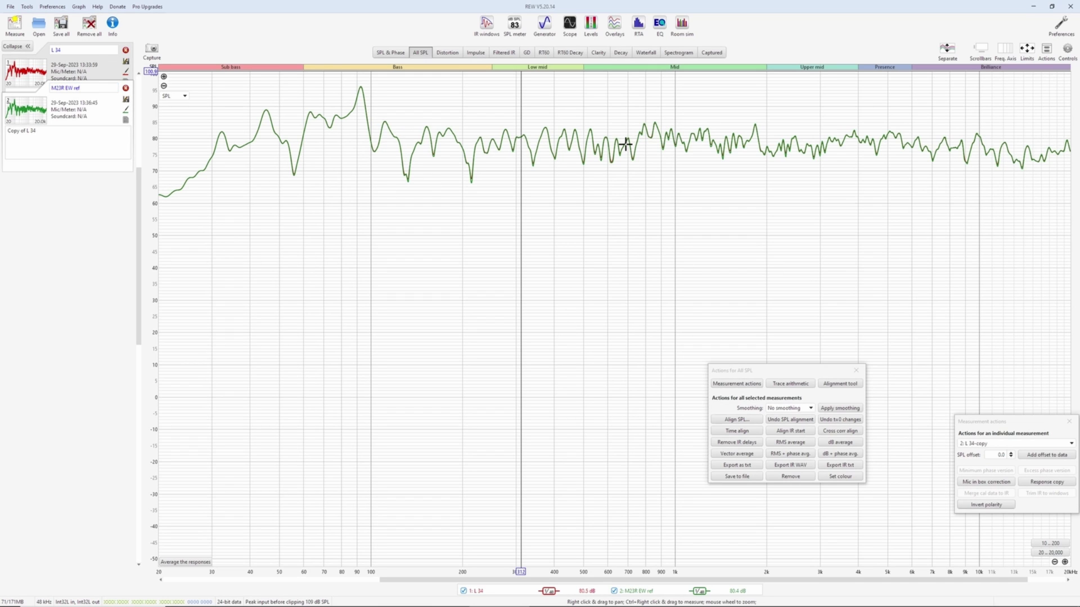
Step: Reweight L 34 to the second input only and save that response copy as 'ECM8000'
left_click(91, 68)
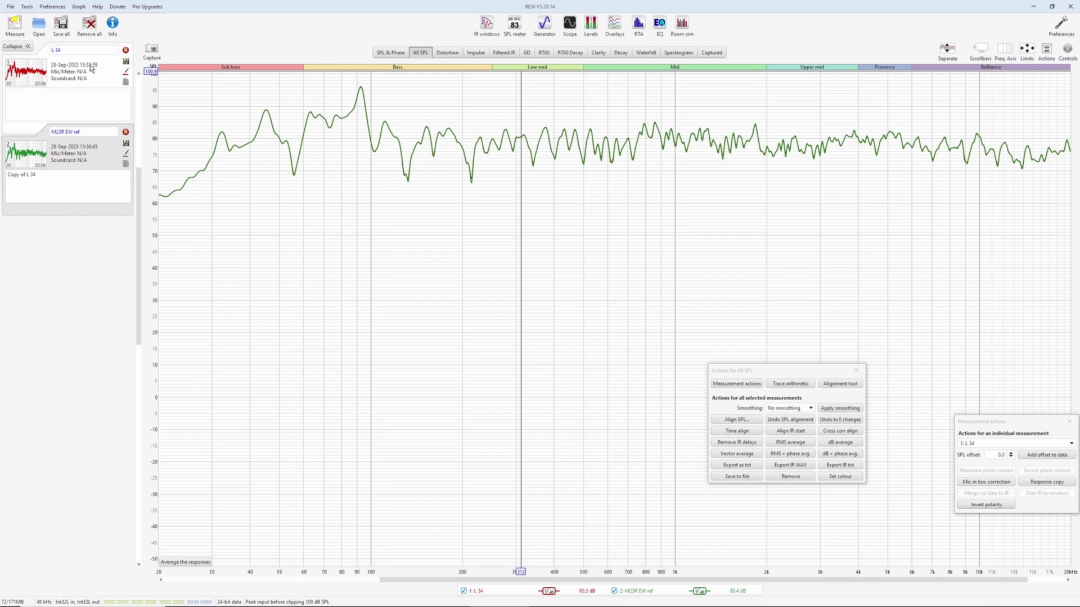
left_click(390, 52)
left_click(770, 464)
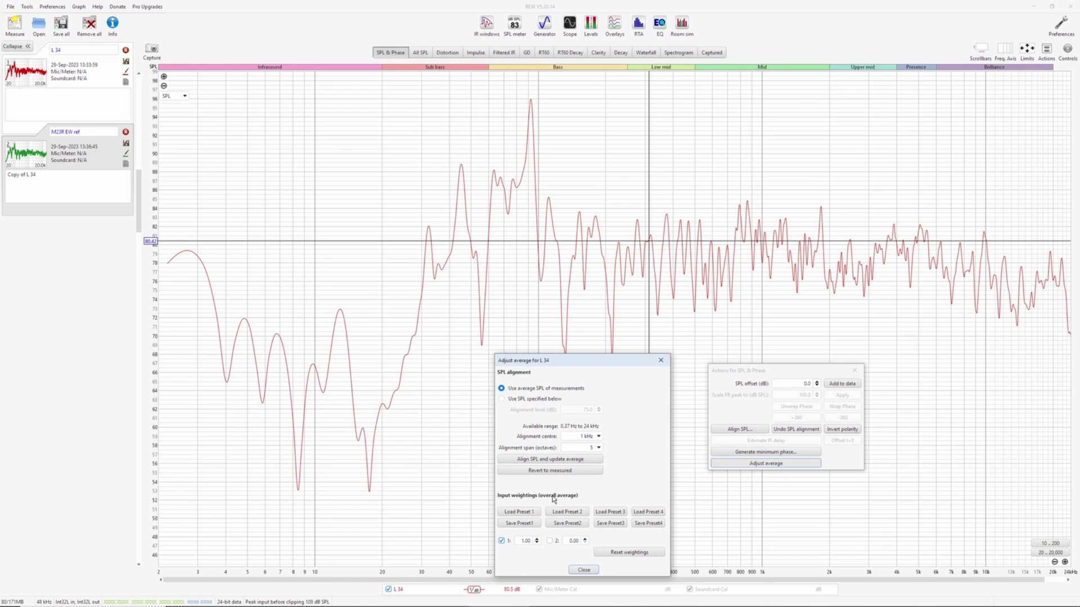
left_click(549, 541)
left_click(501, 541)
left_click(583, 570)
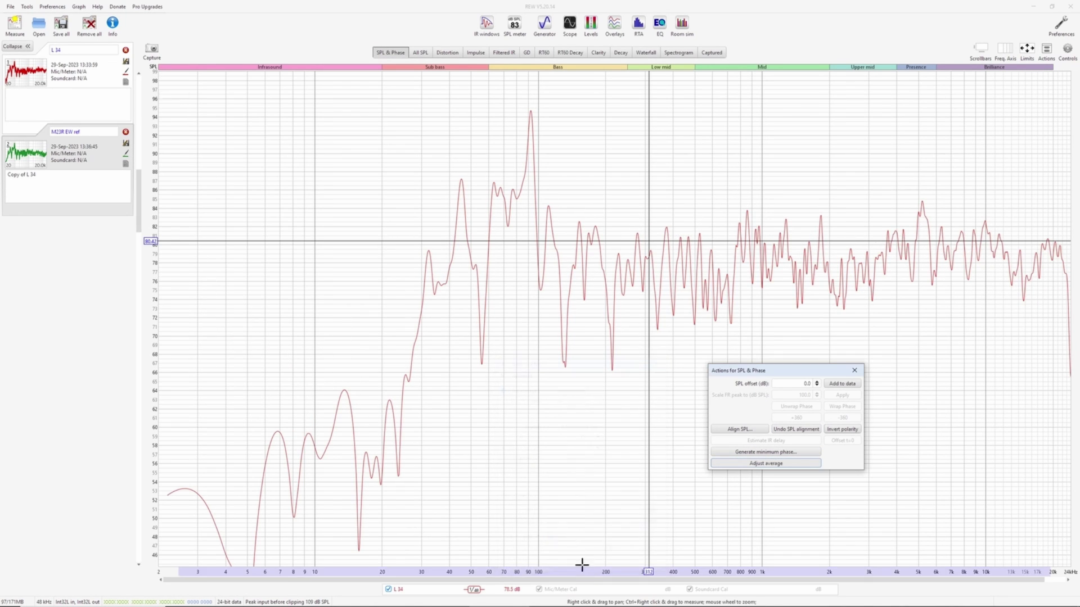
left_click(419, 55)
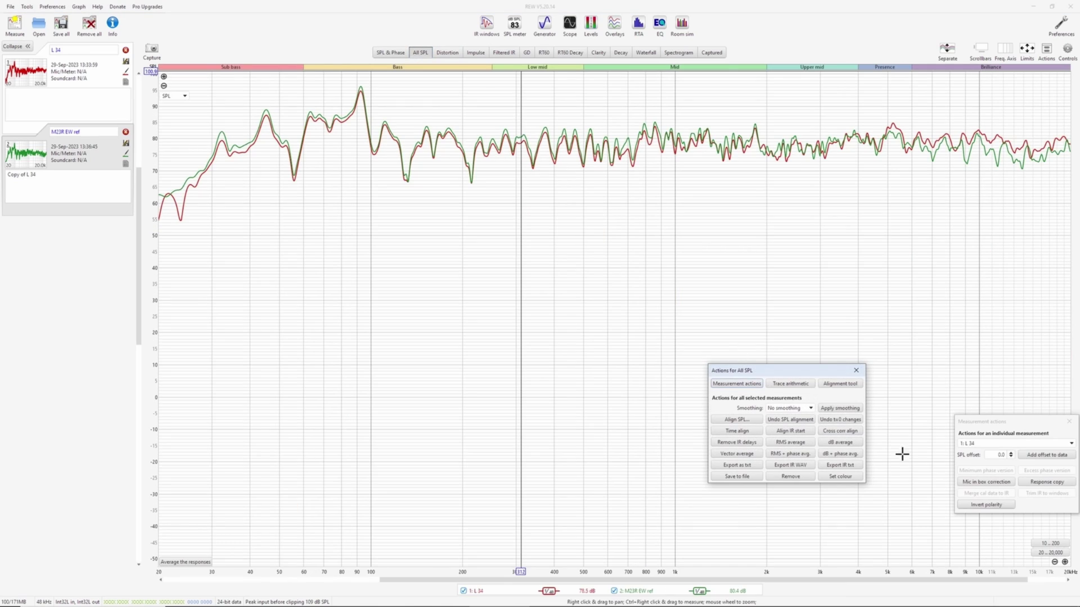
left_click(1047, 482)
left_click(86, 126)
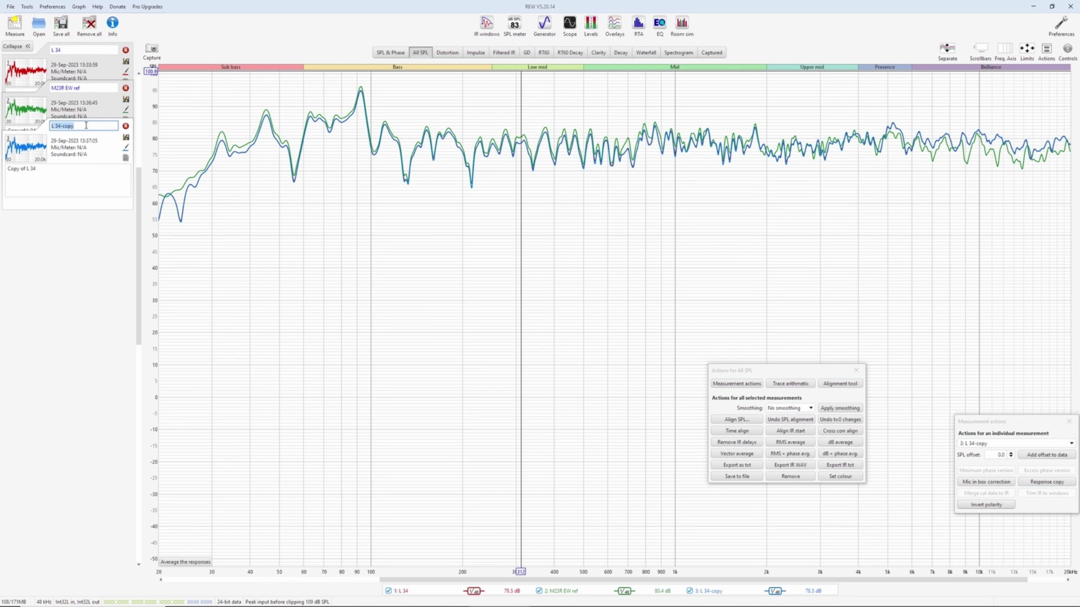
type("ECM8000")
key("Return")
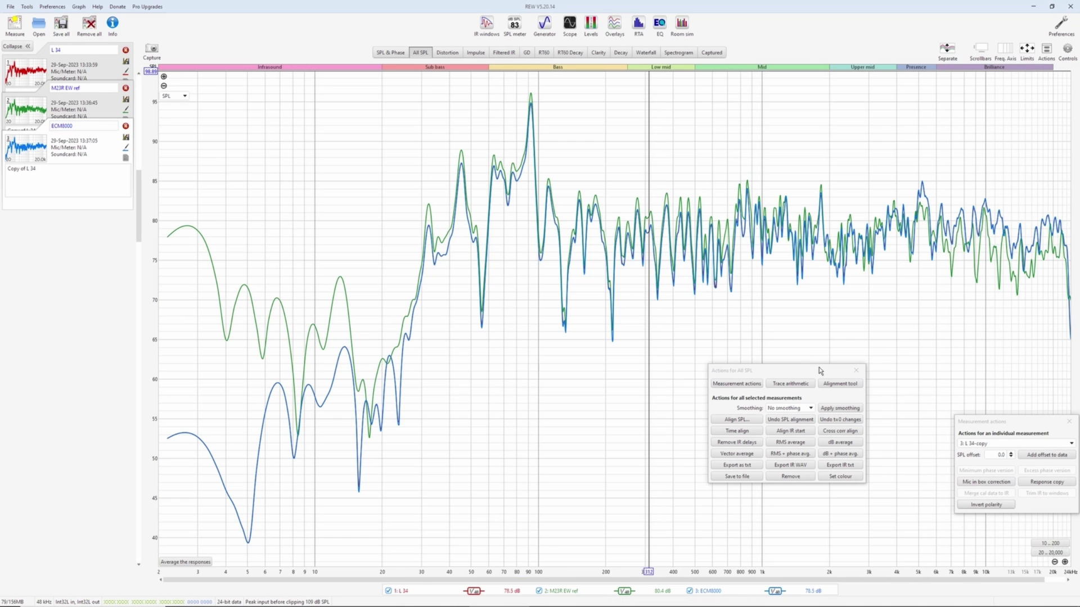
Step: Rescale the graph to the full frequency range, close the action panels and hide L 34
left_click(856, 370)
left_click(1068, 421)
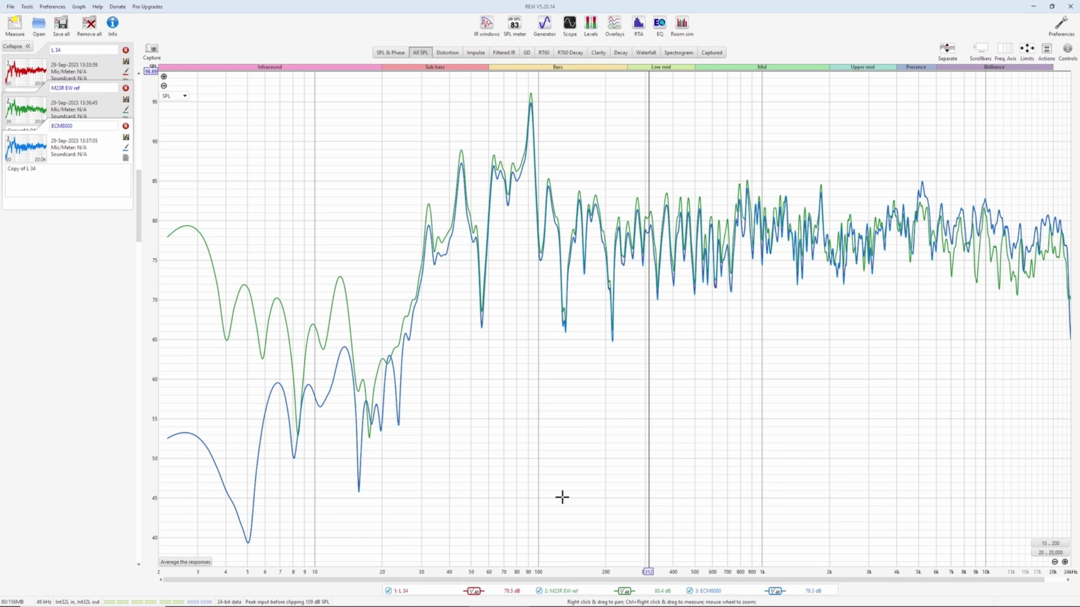
left_click(388, 591)
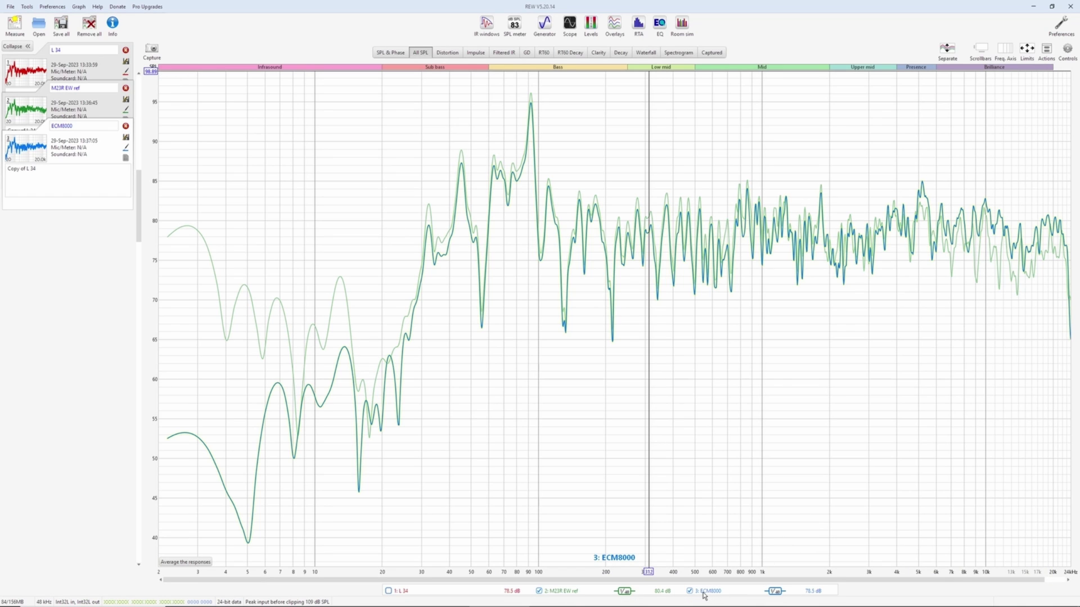
Step: Change the ECM8000 trace colour to magenta
left_click(126, 148)
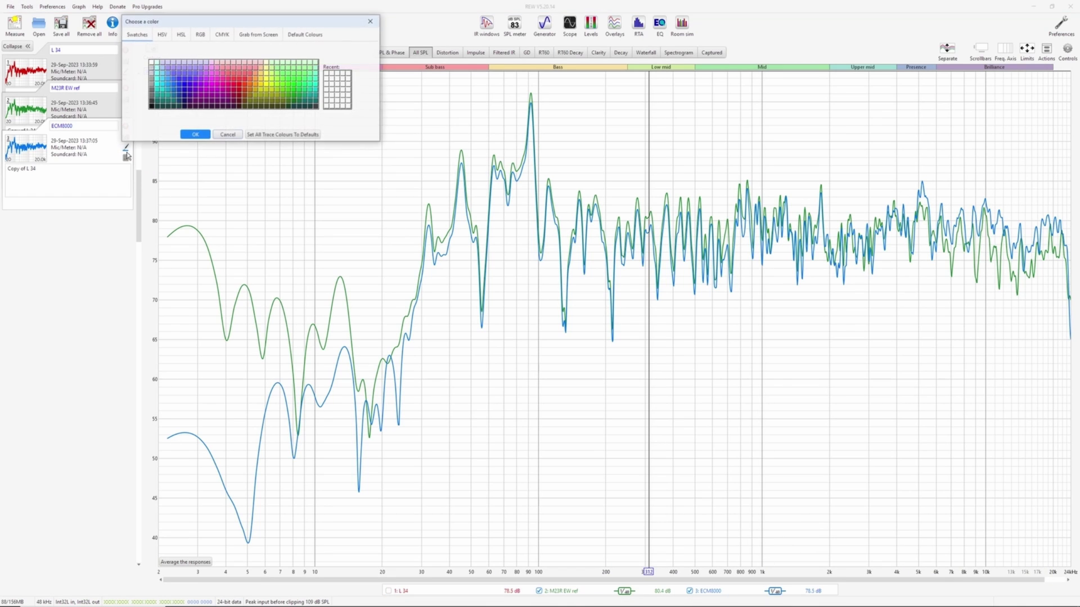
left_click(227, 95)
left_click(195, 134)
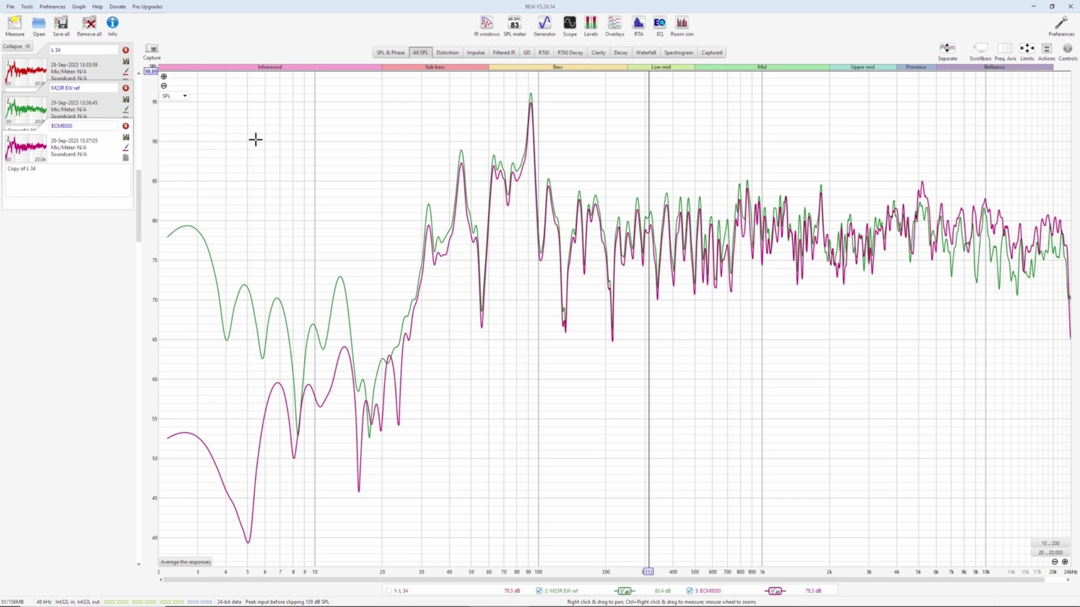
mouse_move(712, 592)
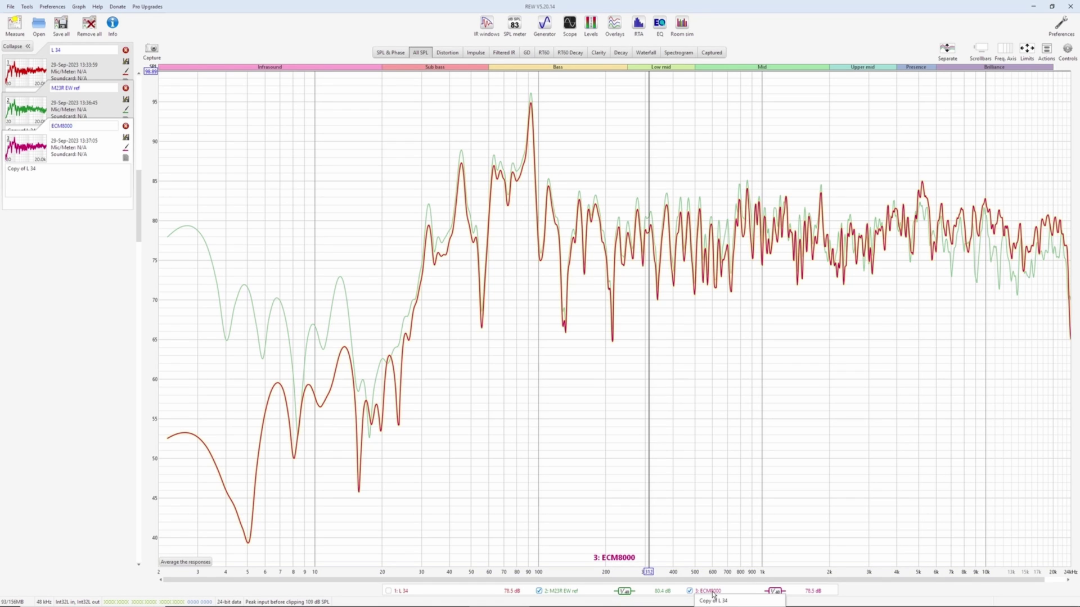
Step: Apply psychoacoustic smoothing to both responses and align their SPL levels
left_click(1046, 52)
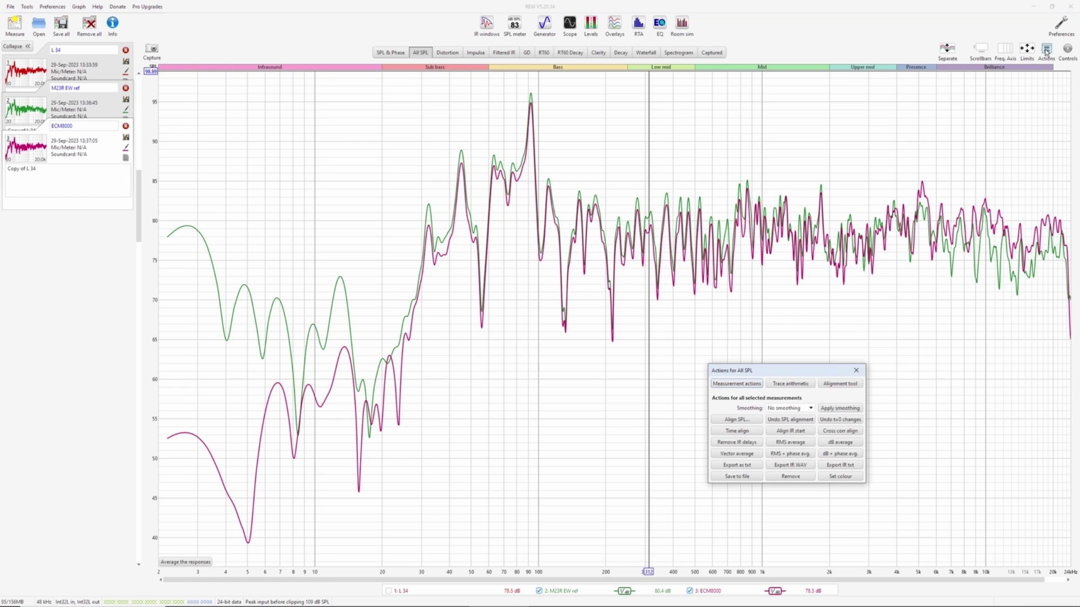
left_click(792, 408)
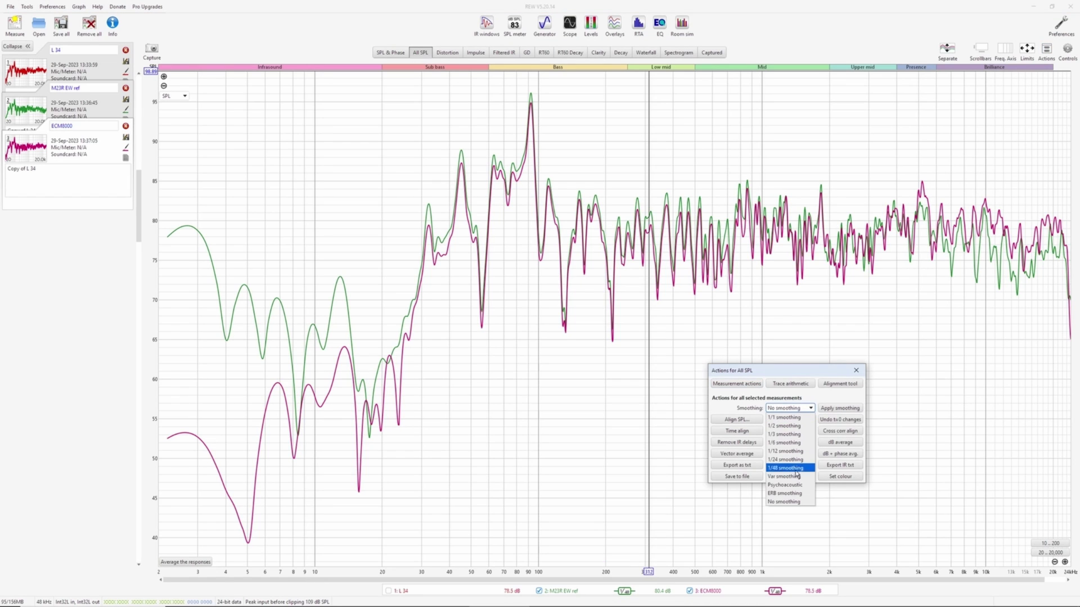
left_click(785, 484)
left_click(840, 409)
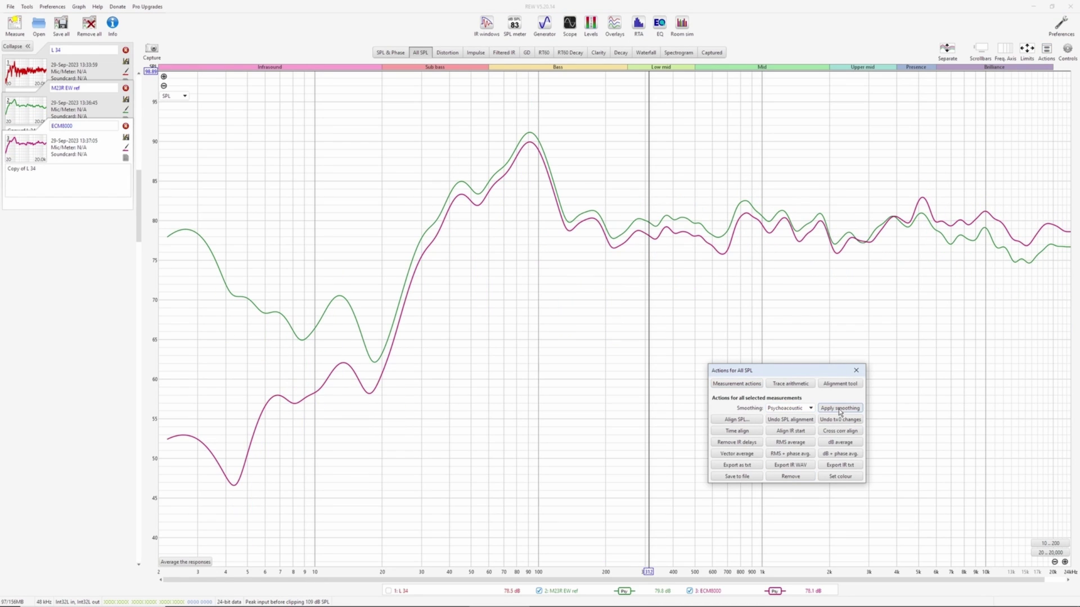
left_click(732, 421)
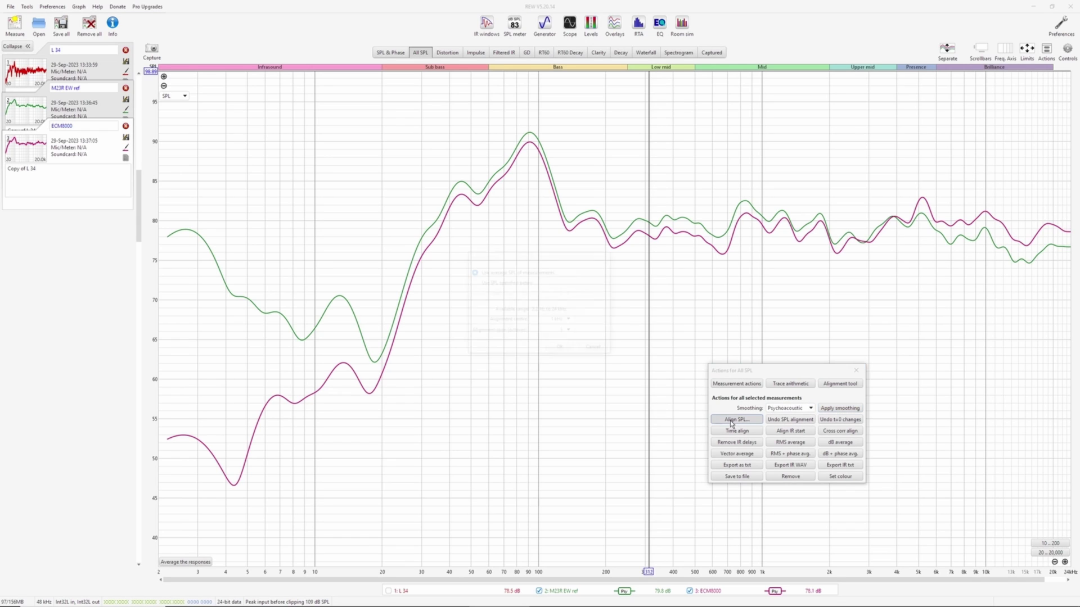
left_click(560, 349)
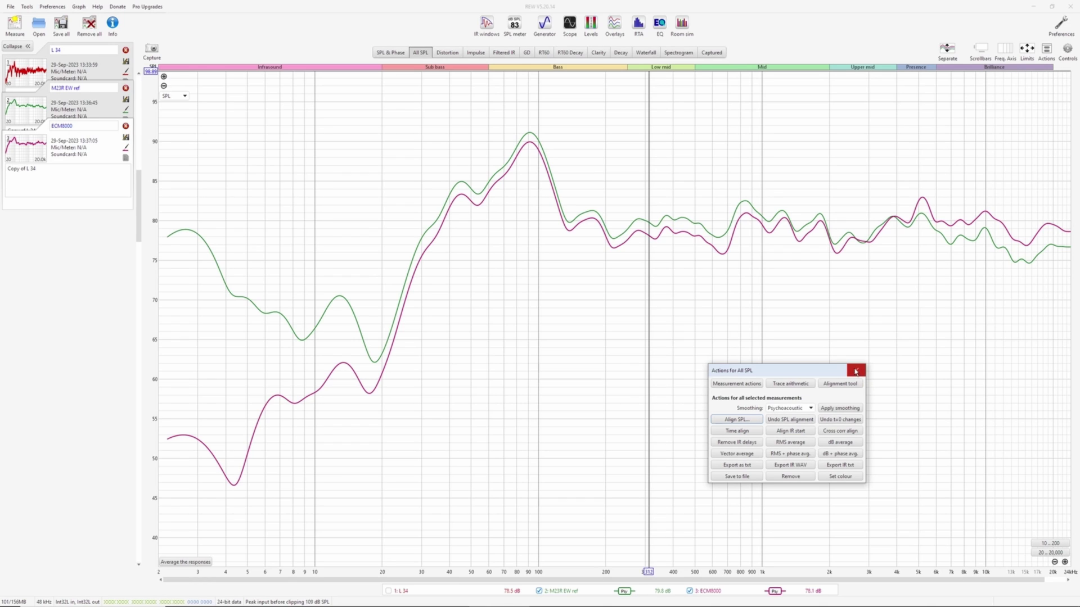
Step: Set both responses back to no smoothing
left_click(787, 408)
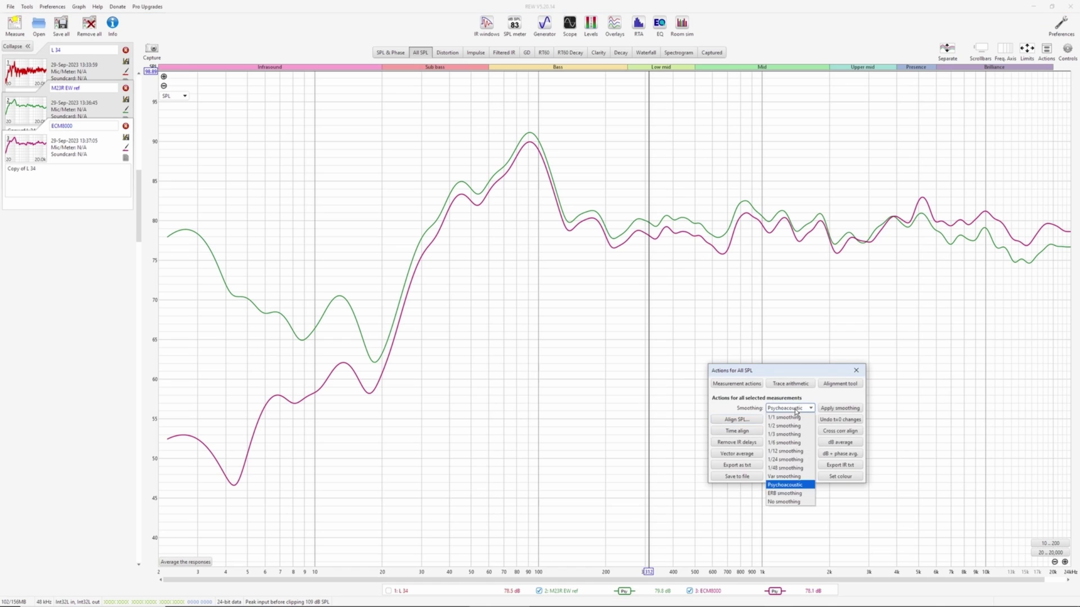
left_click(785, 501)
left_click(840, 408)
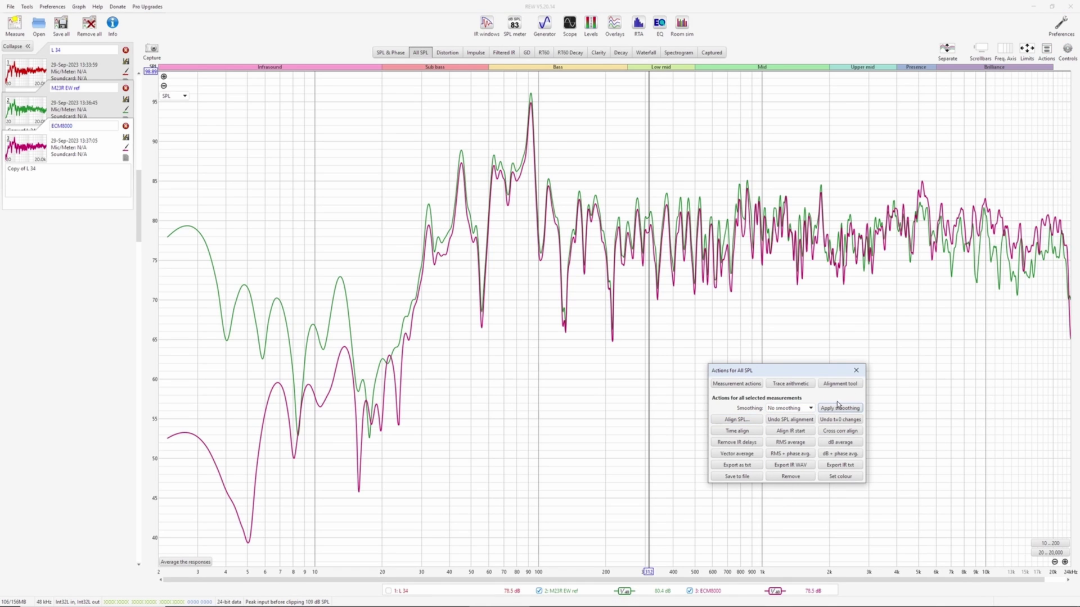
Step: In Trace arithmetic, generate |A| / |B| with A = ECM8000 and B = M23R EW ref
left_click(790, 384)
left_click(952, 356)
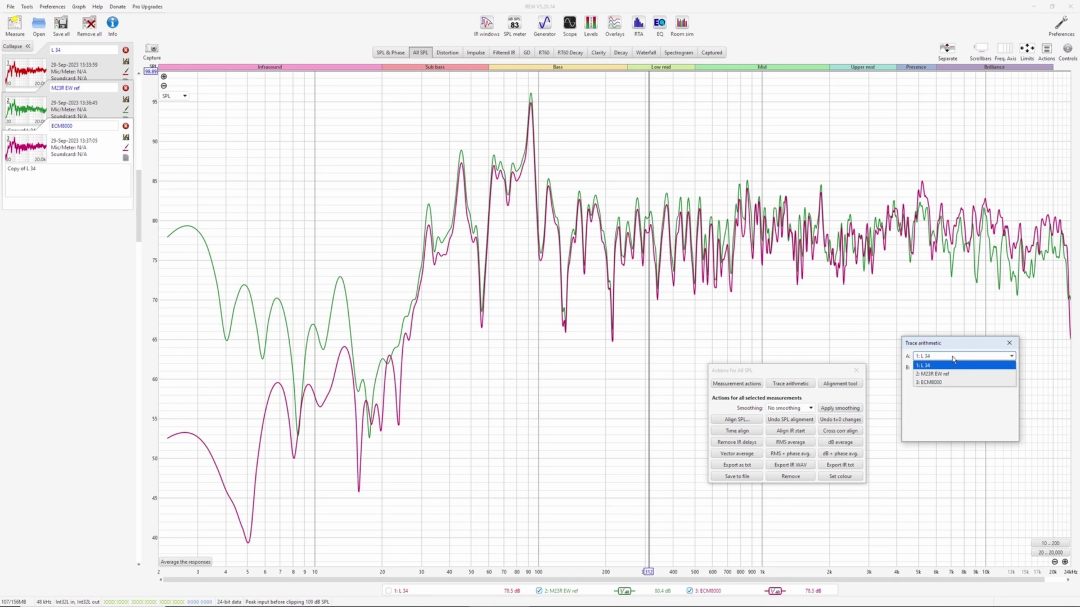
left_click(945, 373)
left_click(950, 367)
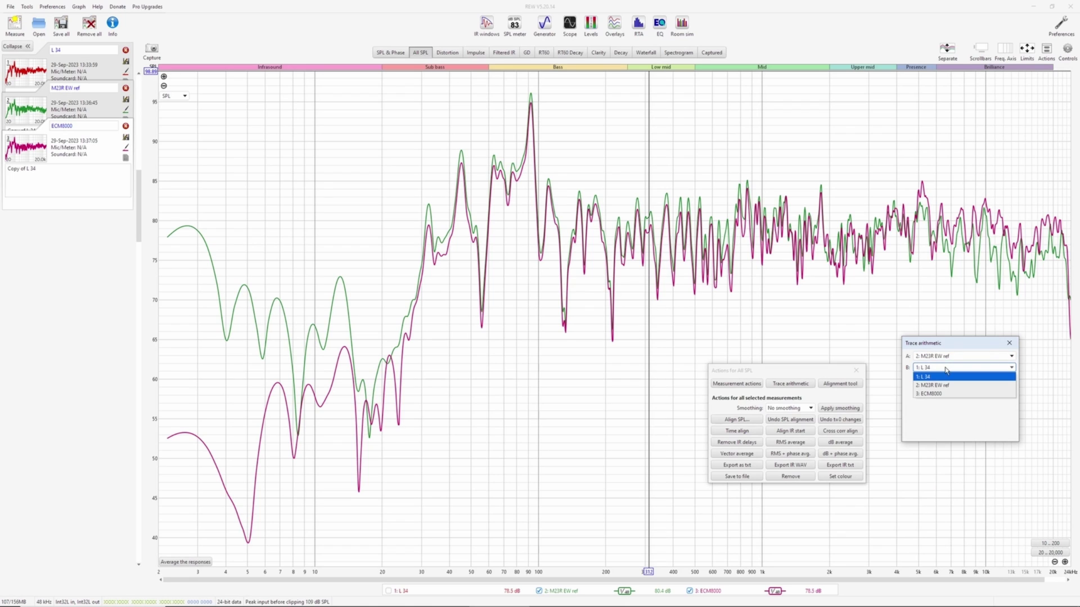
left_click(945, 393)
left_click(947, 379)
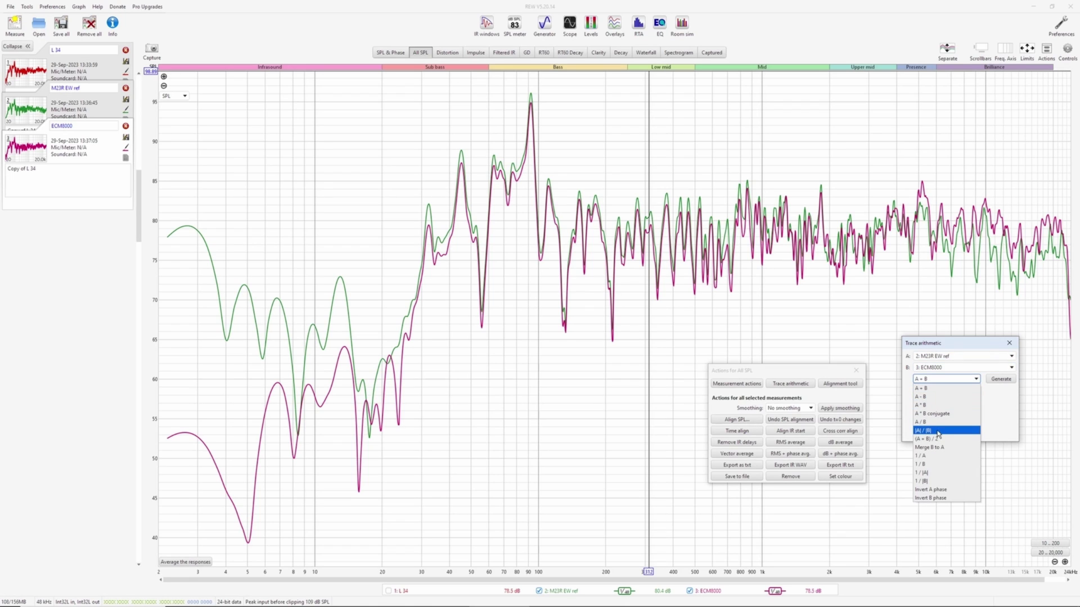
left_click(938, 430)
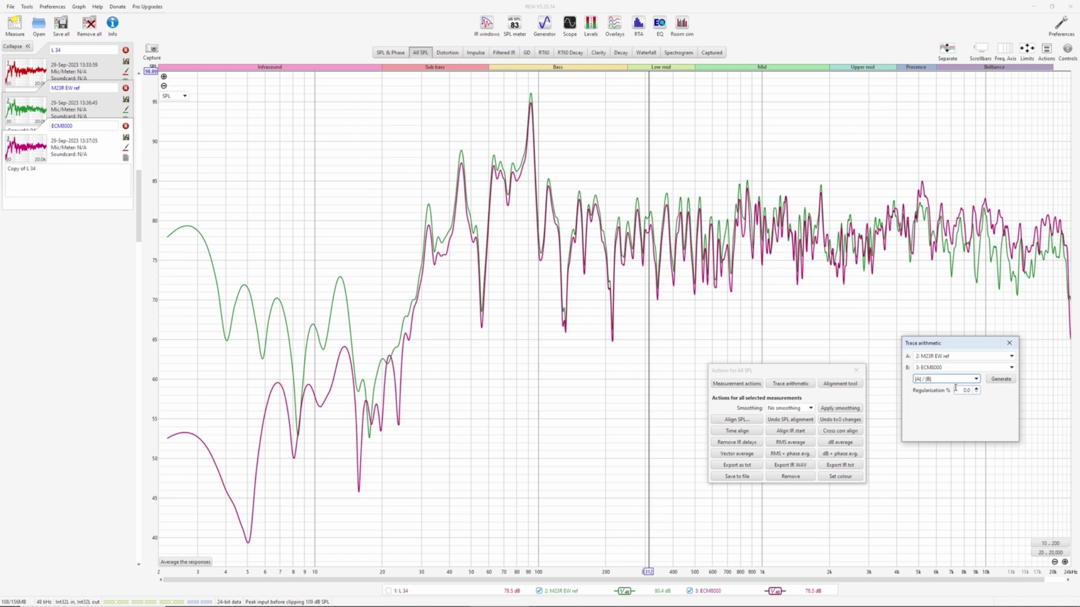
left_click(954, 356)
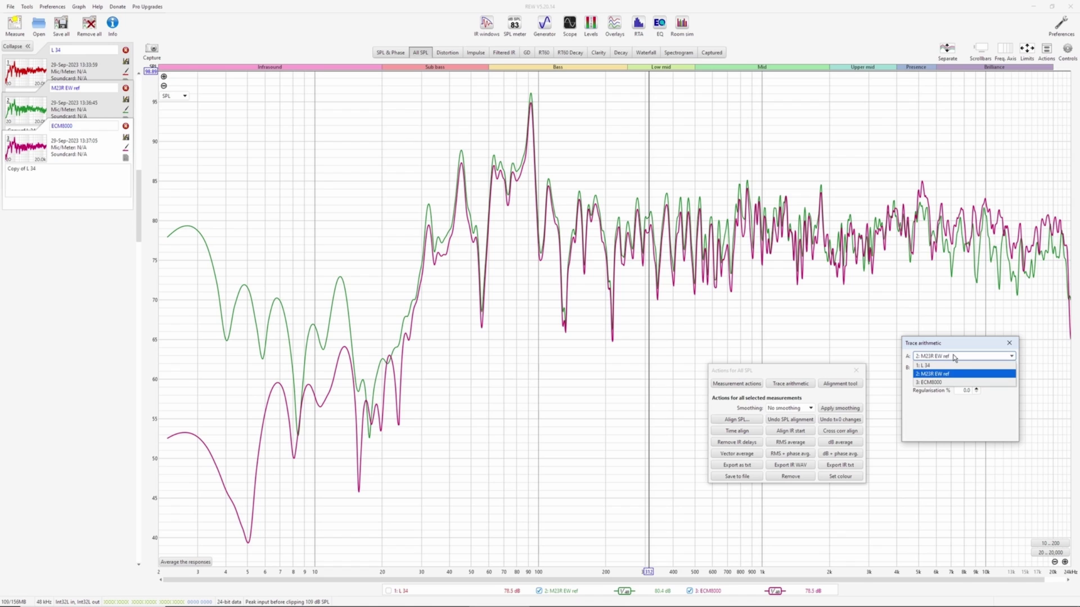
left_click(948, 382)
left_click(948, 368)
left_click(940, 386)
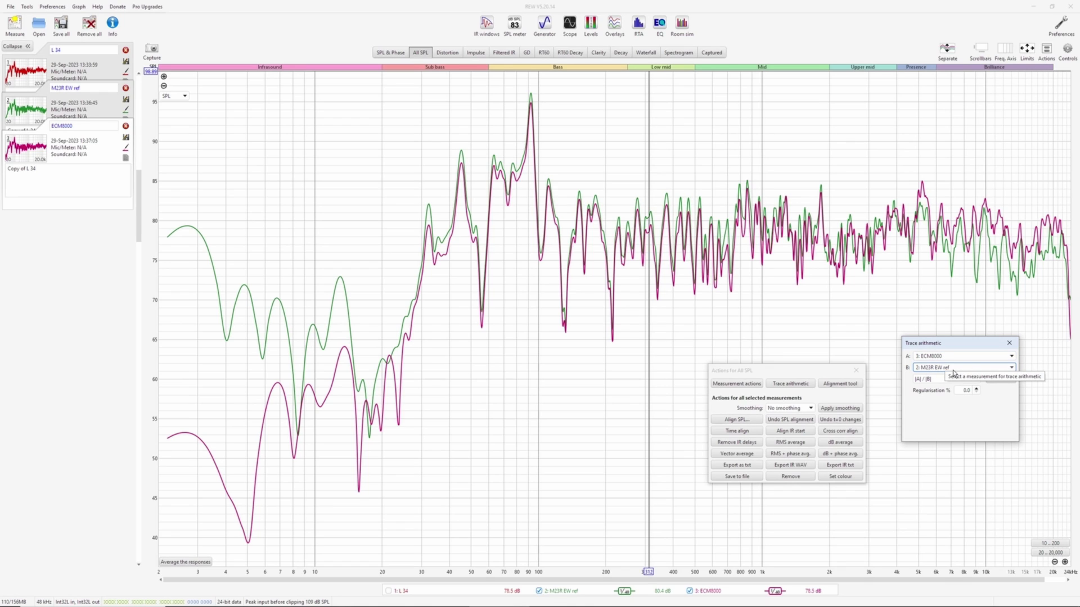
left_click(1001, 379)
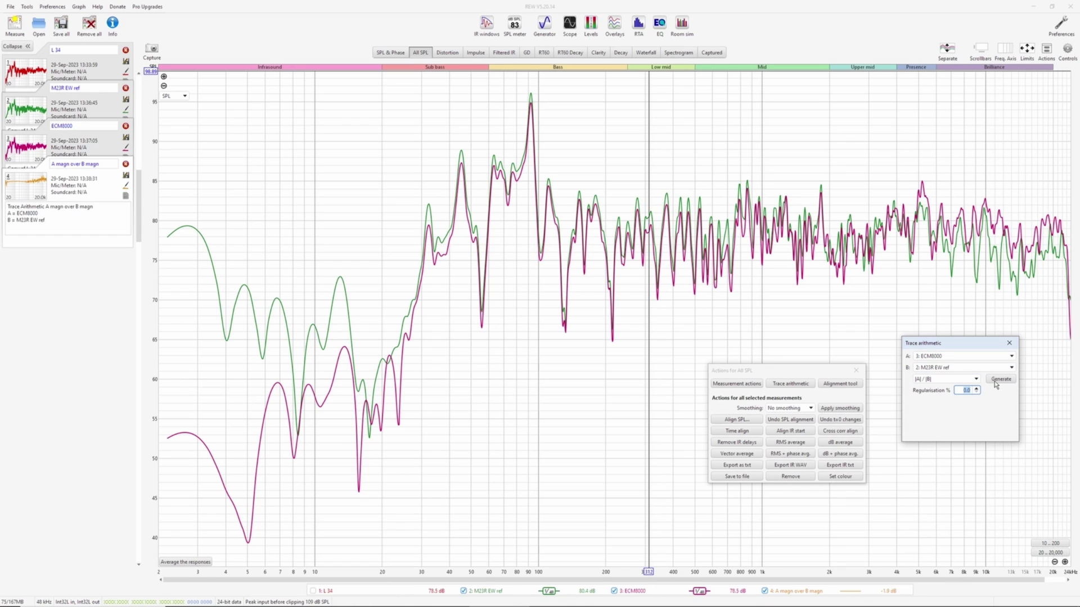
Step: Zoom out the level axis to reveal the ratio trace and close the Trace arithmetic and Actions windows
left_click(163, 86)
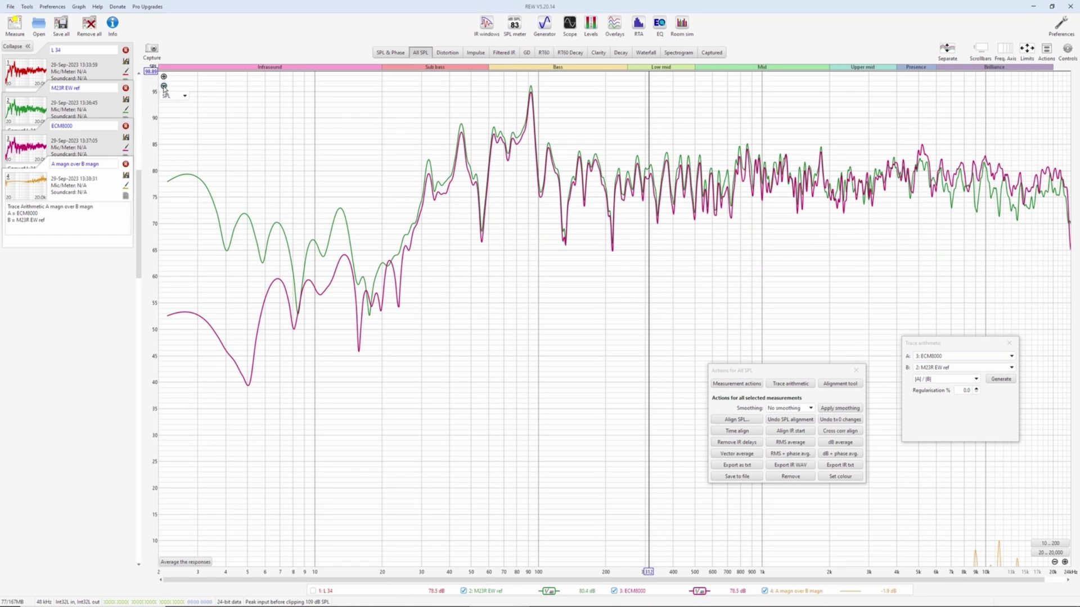
left_click(164, 86)
left_click(1008, 343)
left_click(862, 372)
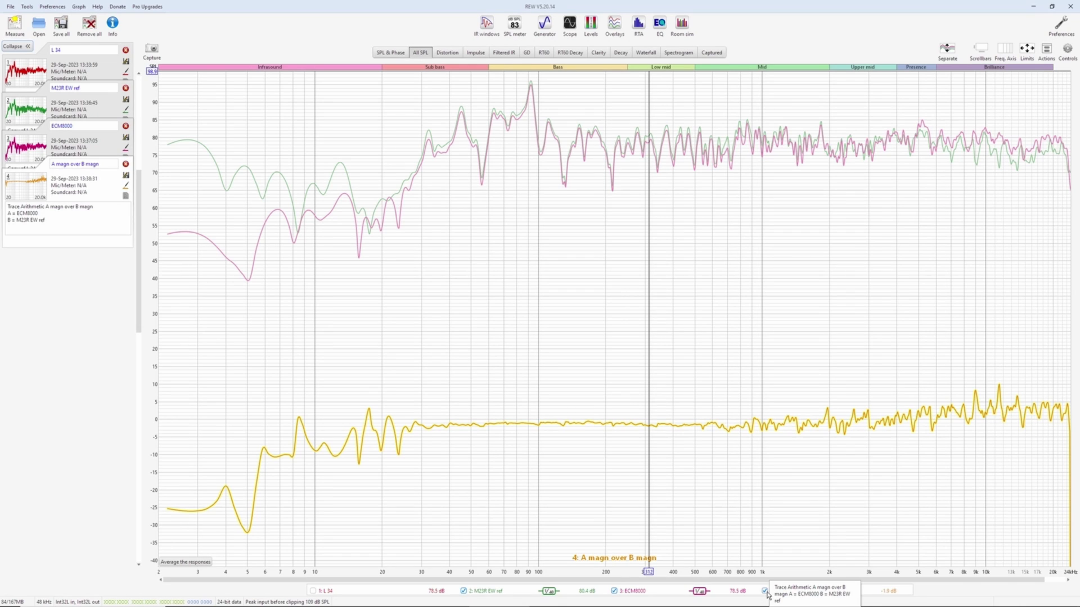
Step: Rename measurement 4 to 'ECM8000 0deg precision cal'
triple_click(101, 163)
type("ECM8000 0deg precision cal")
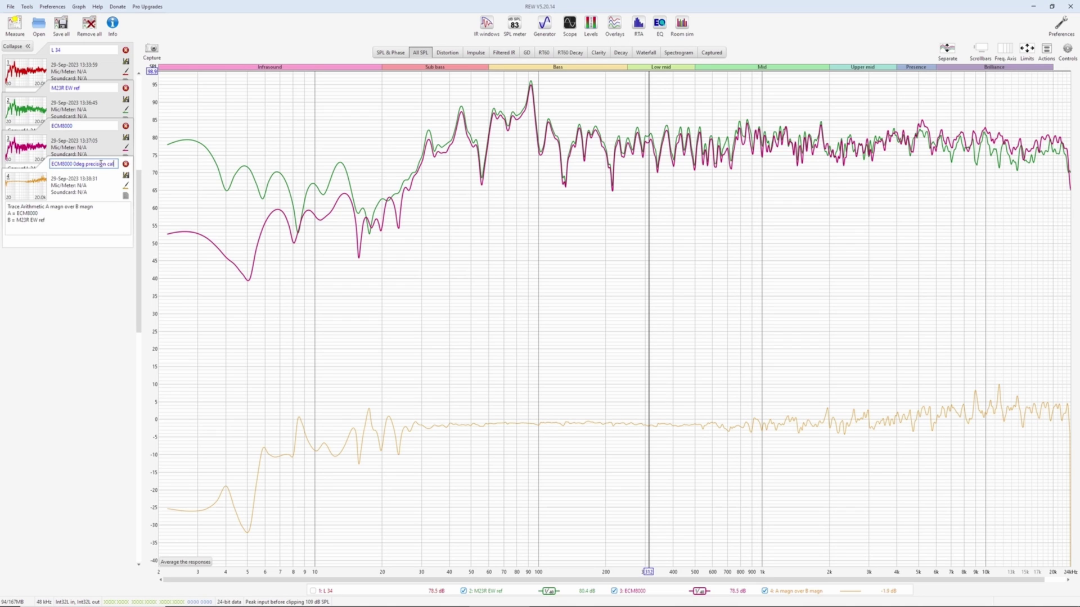
key("Return")
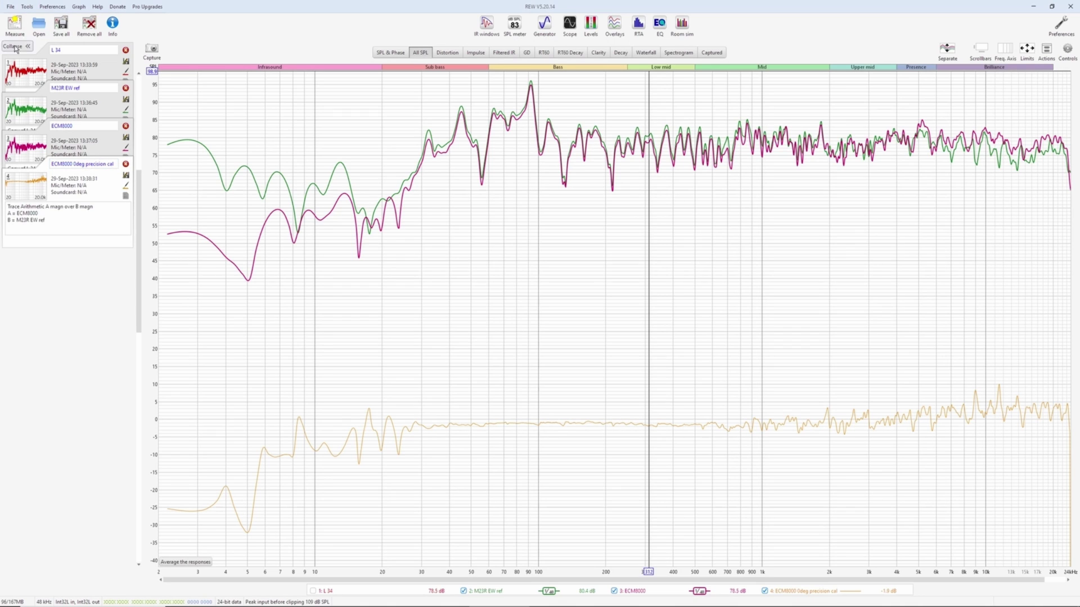
left_click(10, 6)
mouse_move(29, 96)
left_click(220, 96)
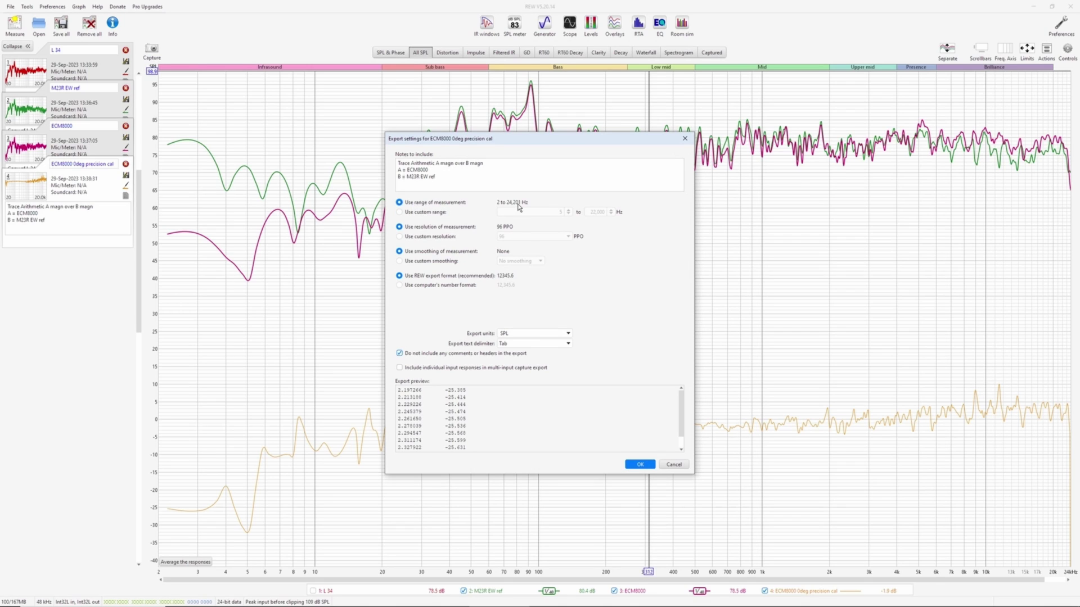
left_click(428, 212)
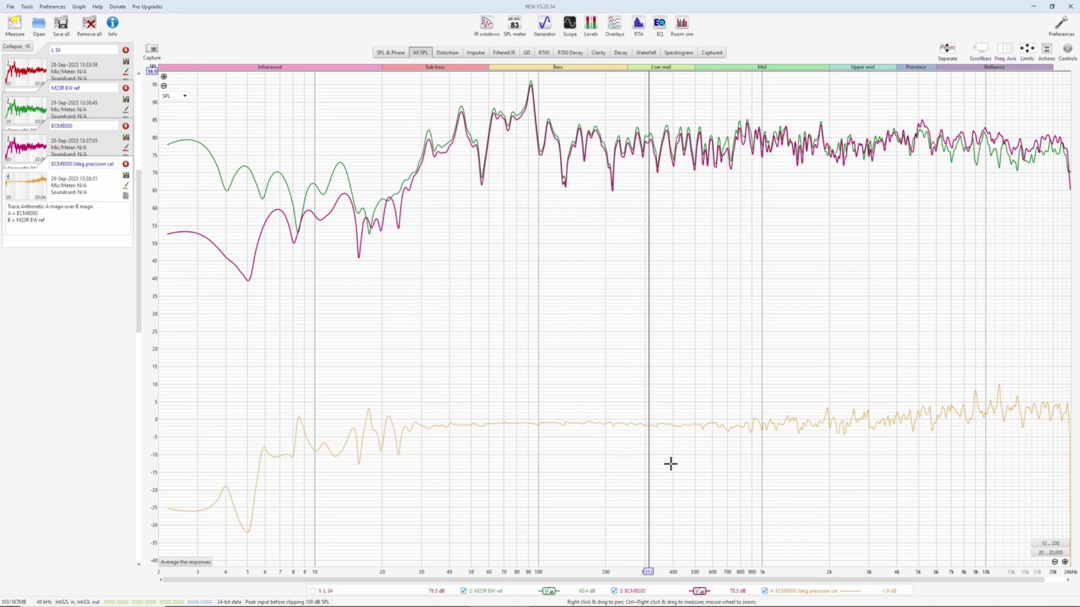
left_click(674, 465)
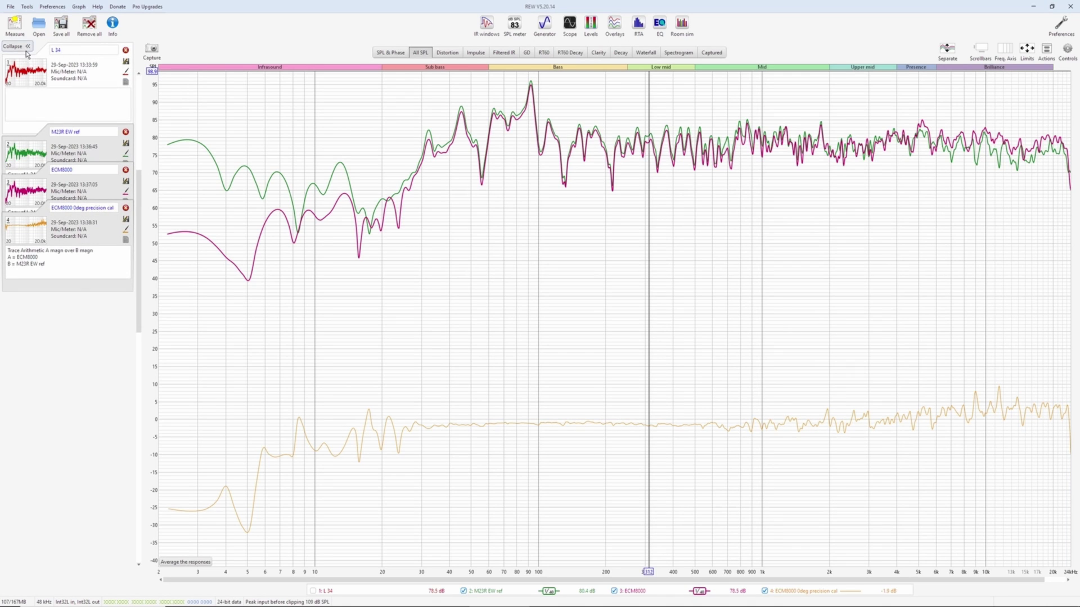
left_click(10, 6)
mouse_move(28, 97)
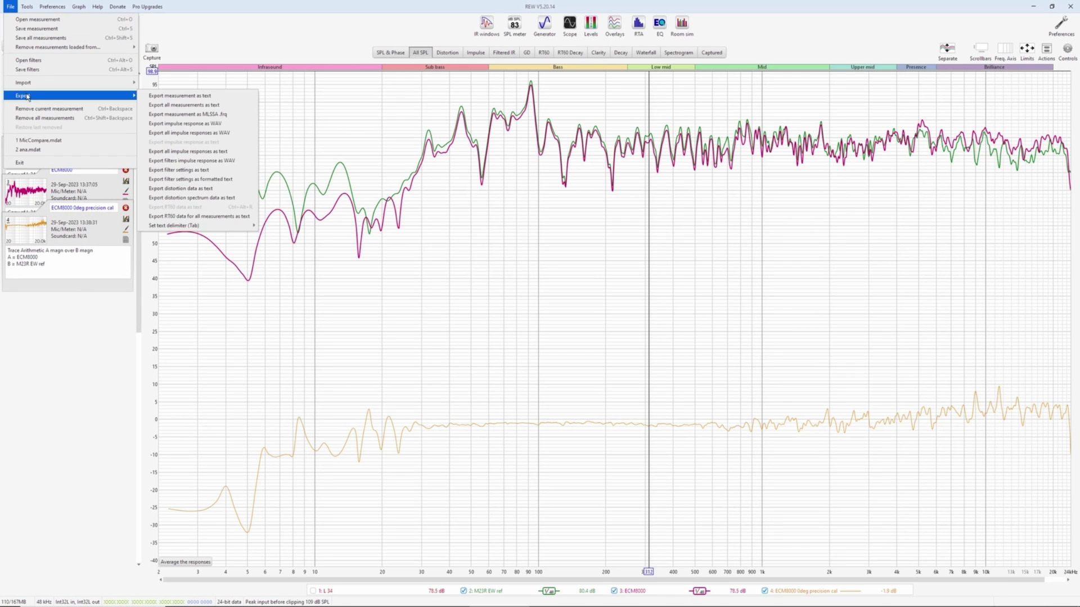
left_click(210, 97)
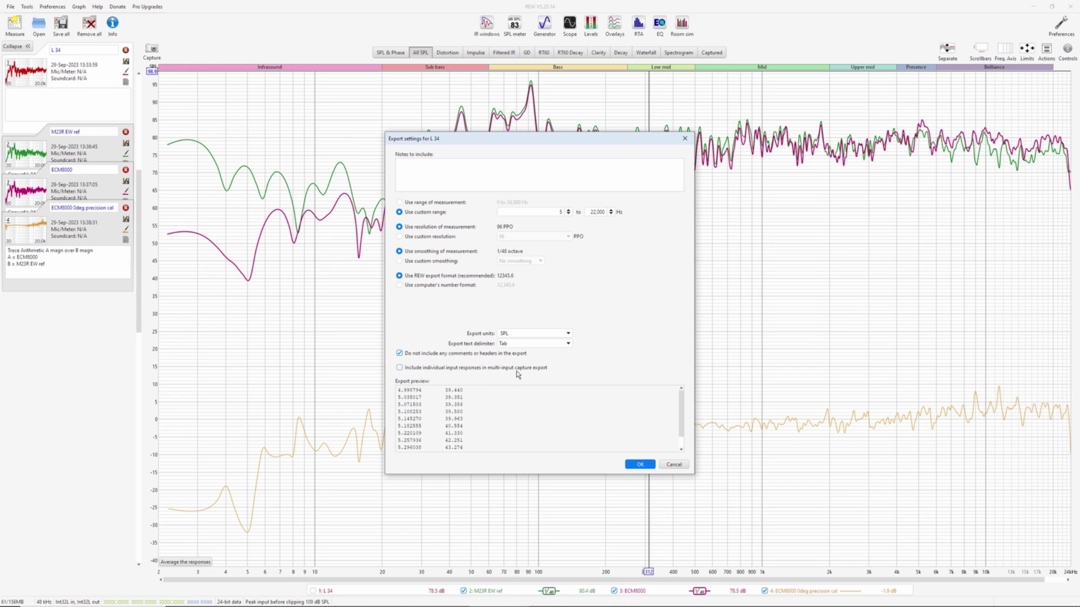
left_click(399, 367)
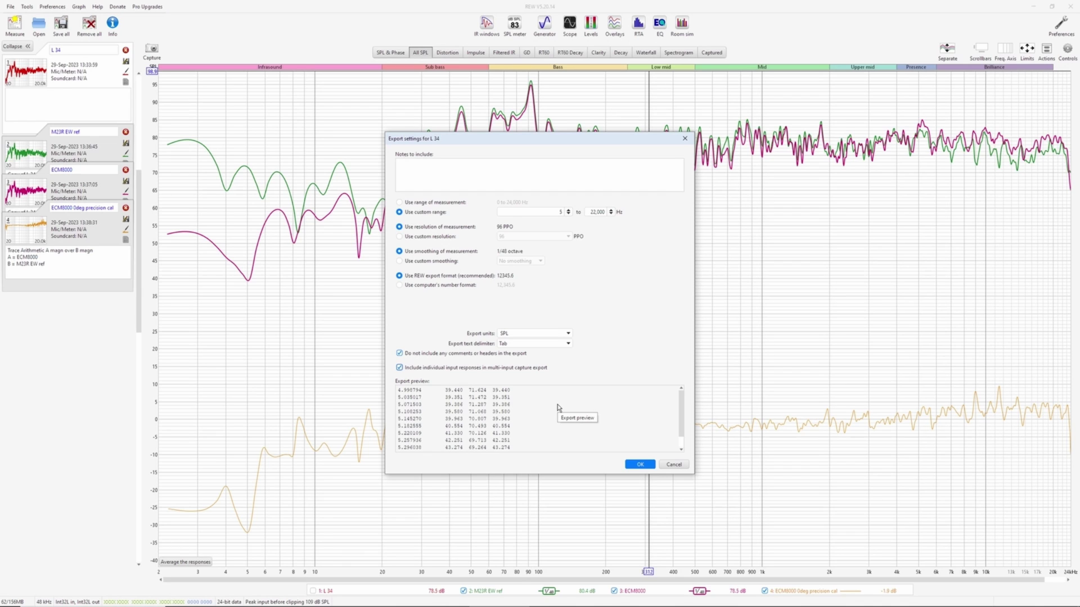
left_click(636, 466)
Step: Export the calibration measurement as text, saved as 'ECM800 precision cal 0 deg'
left_click(595, 404)
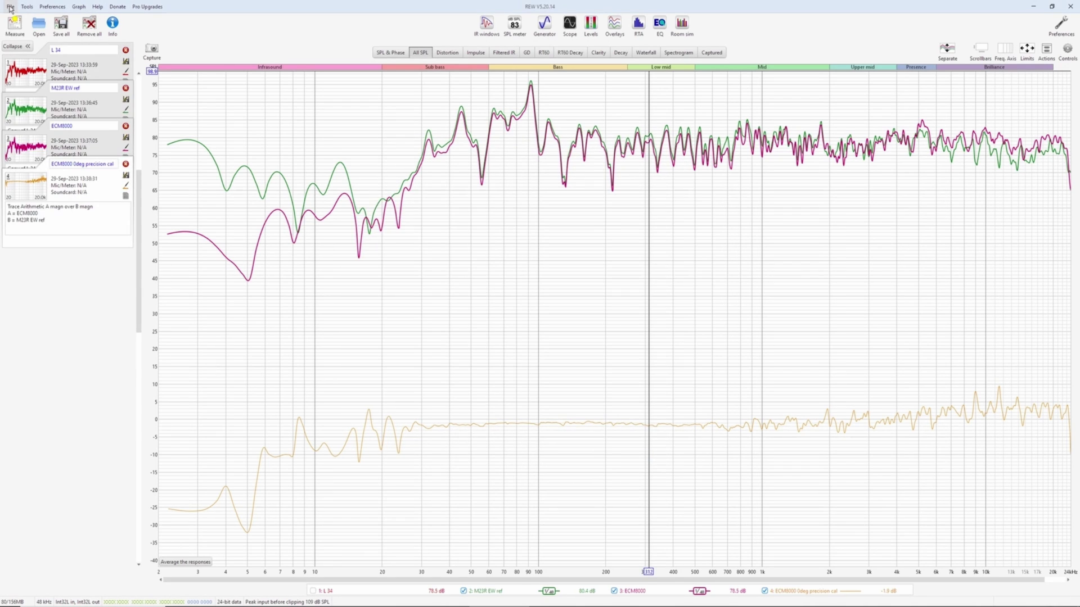
left_click(11, 7)
mouse_move(113, 97)
left_click(215, 96)
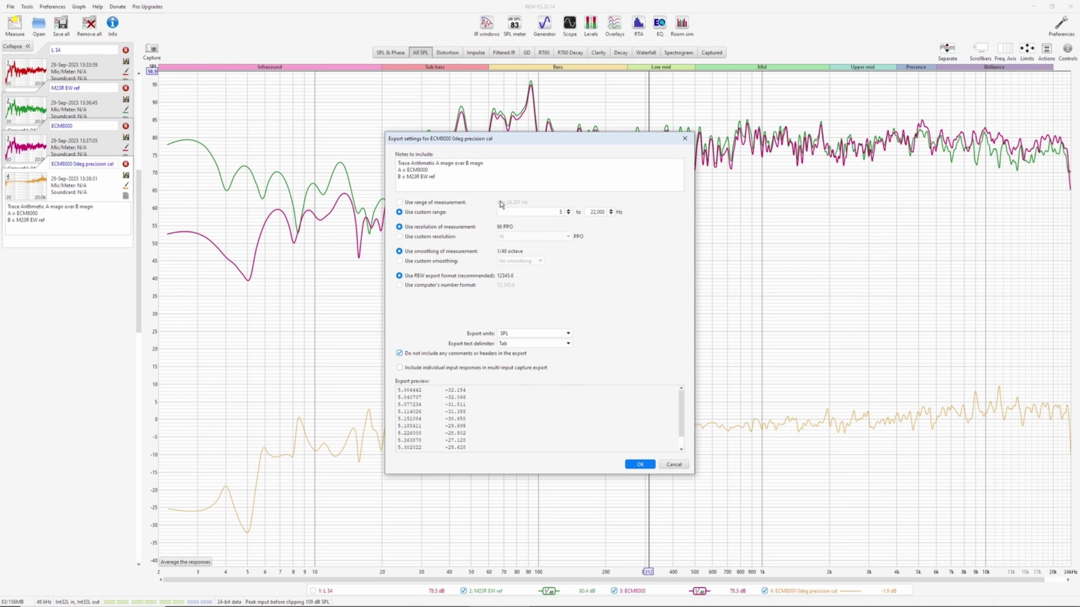
left_click(639, 464)
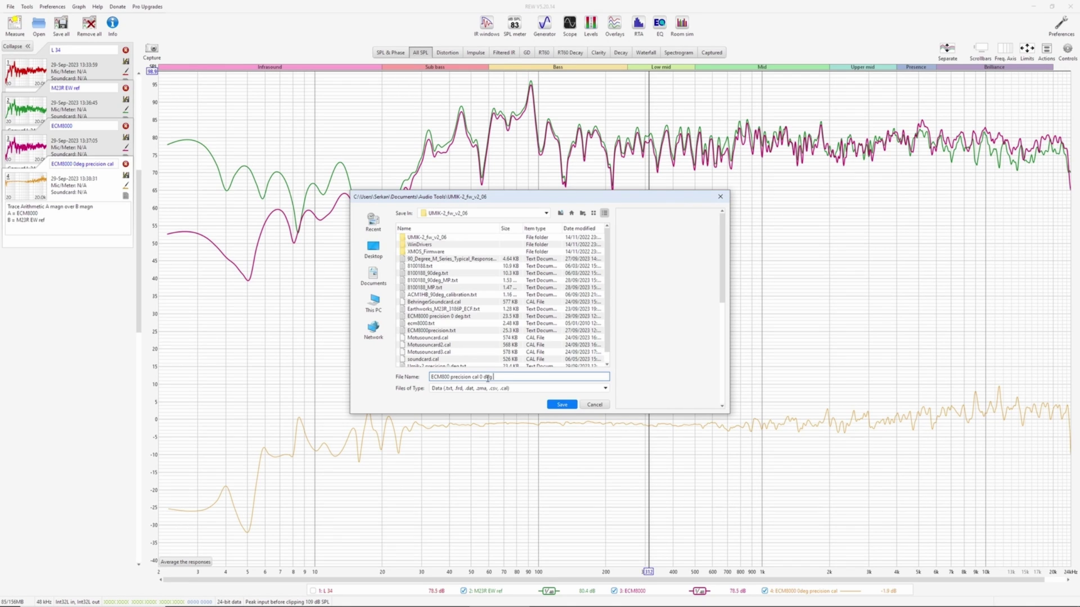
type("ECM800 precision cal 0 deg")
left_click(562, 405)
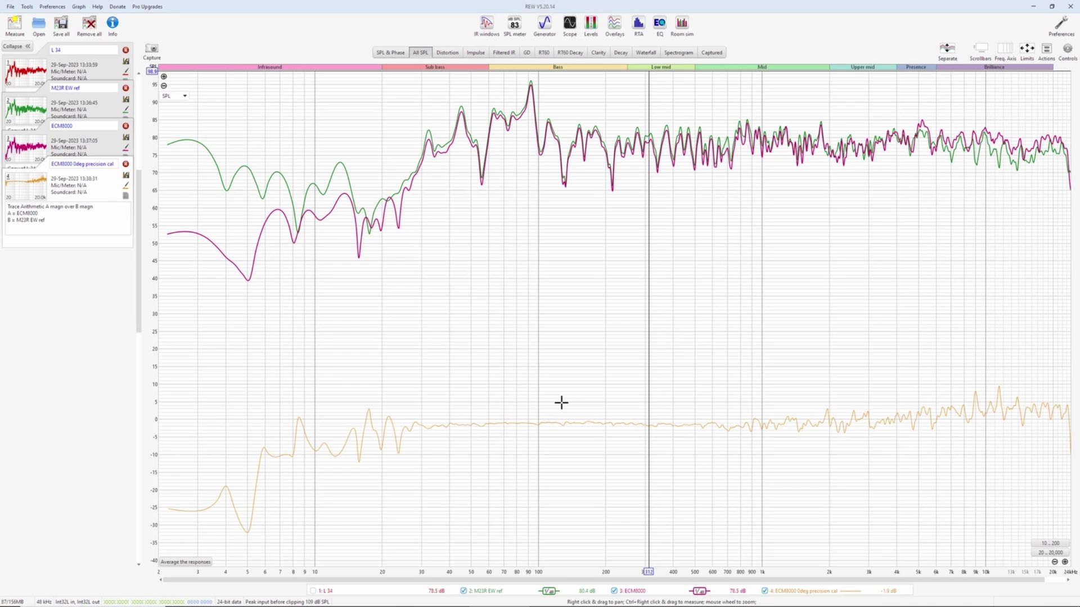
Step: Load the new precision cal file for mic input 2 and run the L 35 measurement sweep
left_click(13, 33)
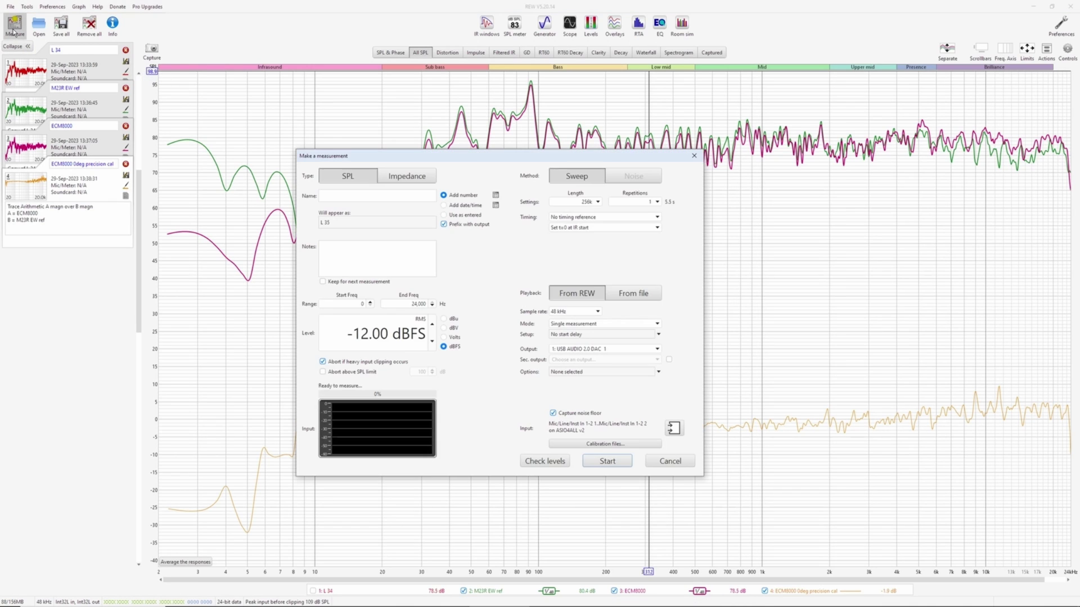
left_click(611, 444)
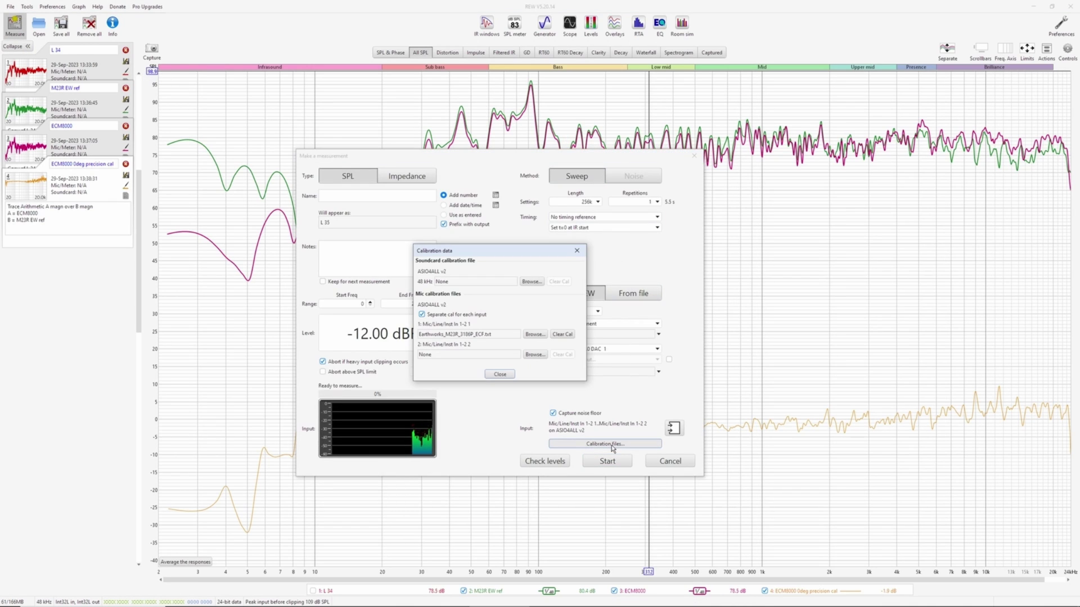
left_click(535, 355)
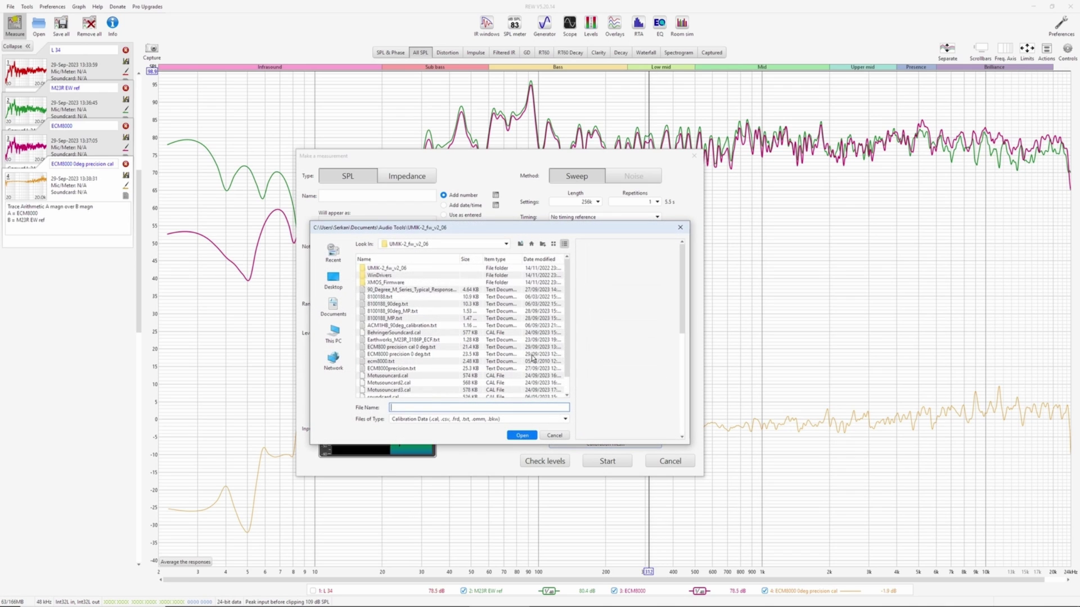
left_click(541, 259)
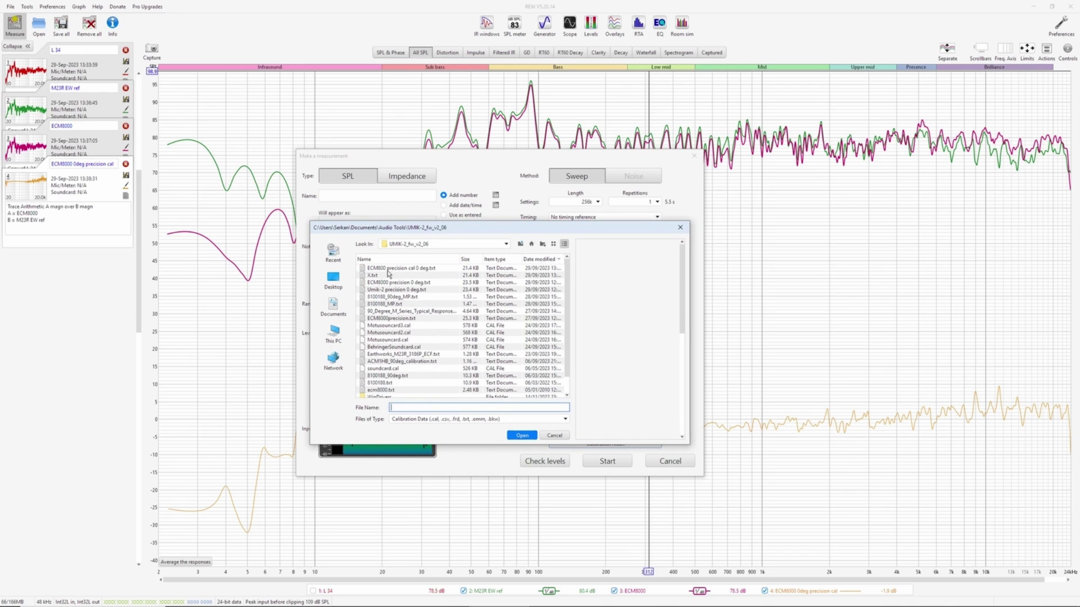
double_click(408, 272)
left_click(500, 374)
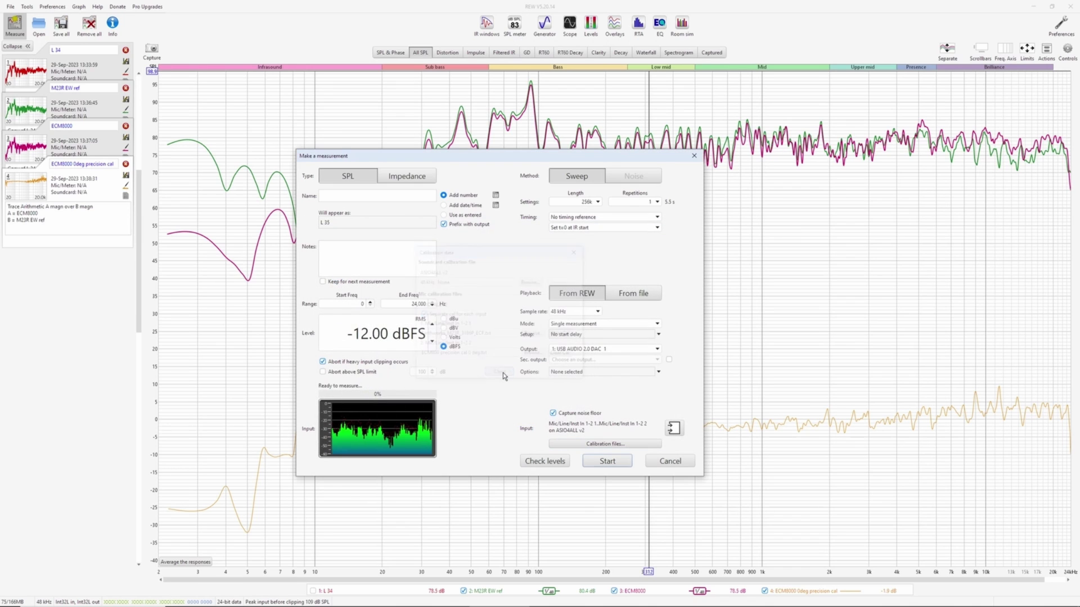
left_click(607, 461)
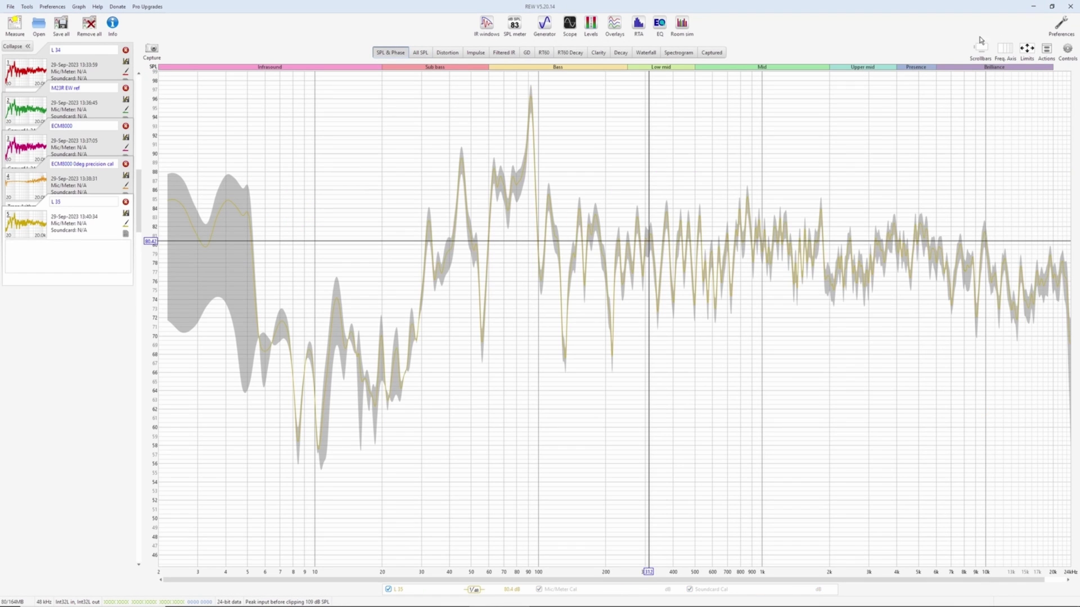
Step: Align the mics' SPL and update the average for L 35
left_click(1046, 50)
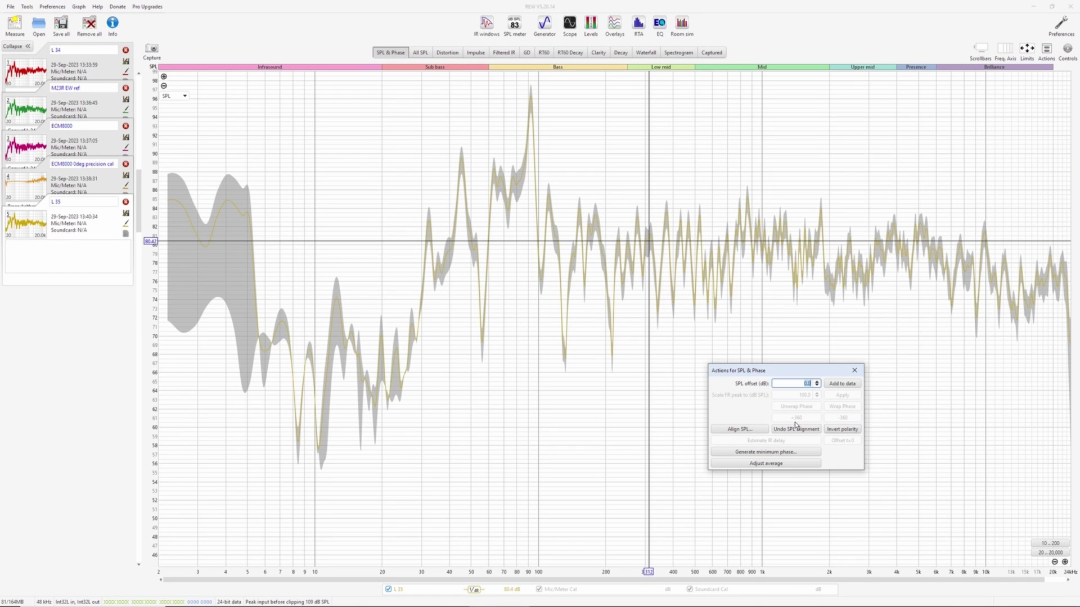
left_click(744, 466)
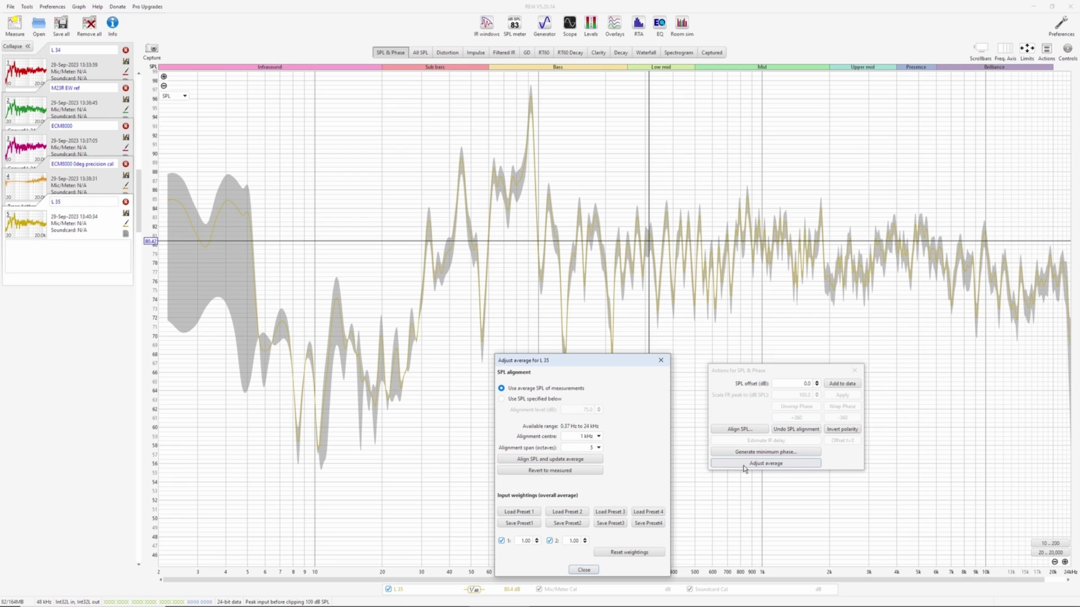
left_click(543, 461)
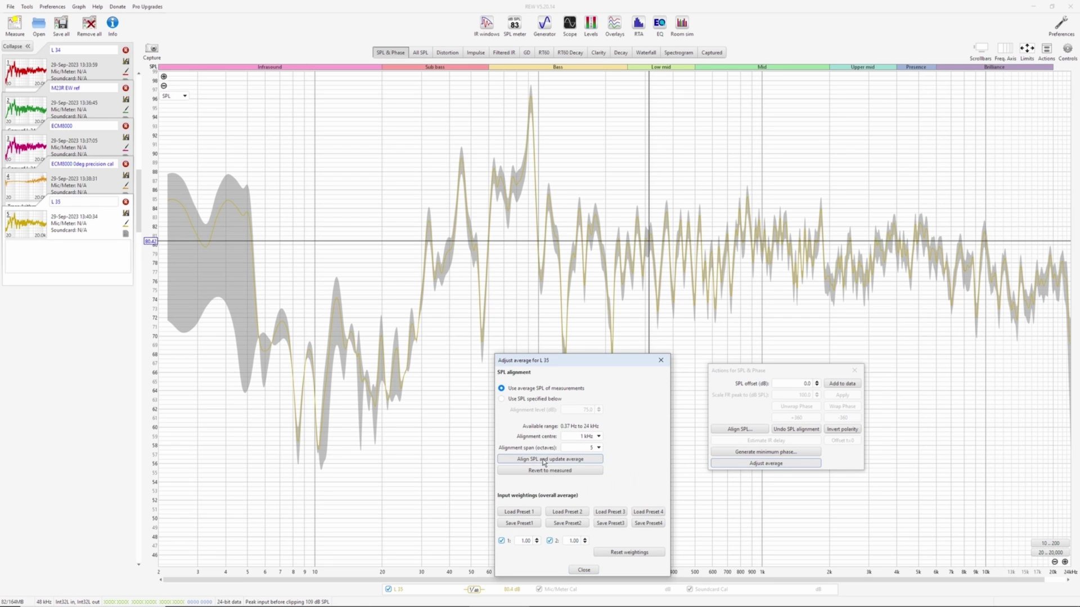
left_click(661, 360)
left_click(855, 370)
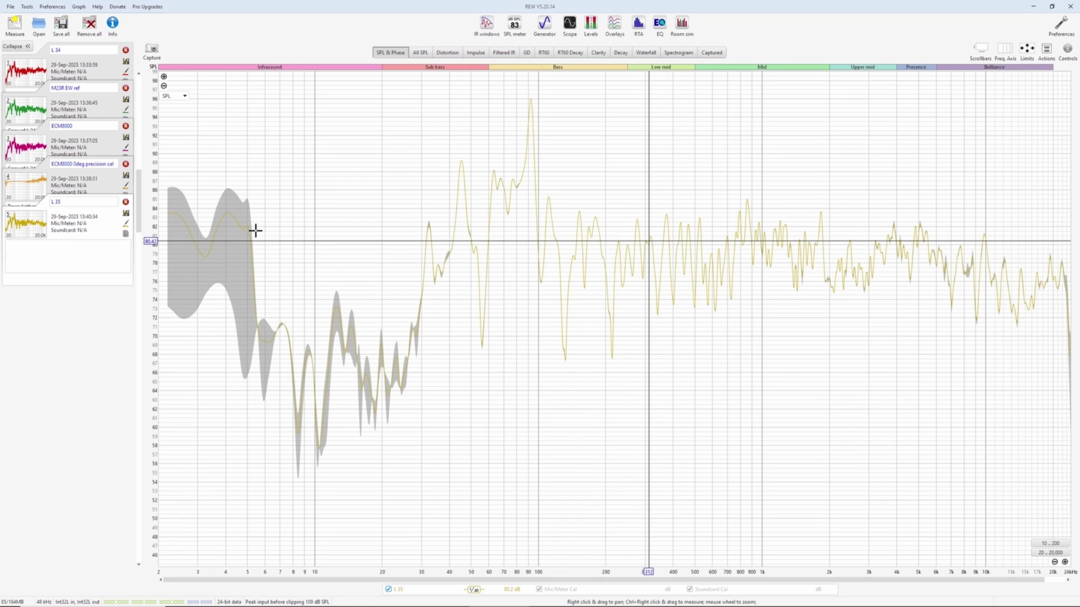
Step: Repeat the average adjustment for measurement L 34
left_click(89, 78)
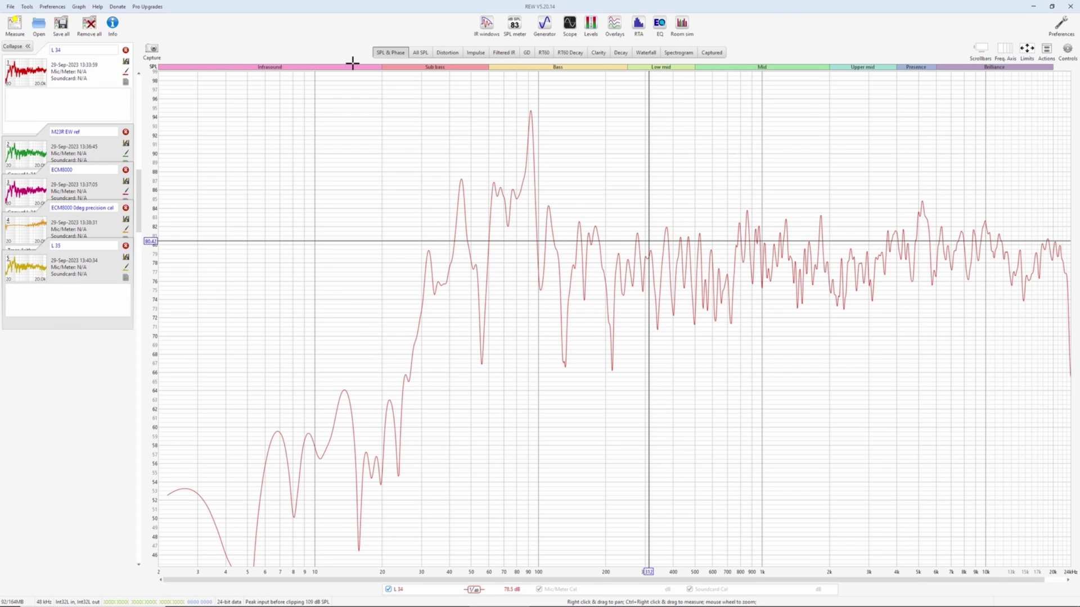
left_click(1046, 50)
left_click(765, 464)
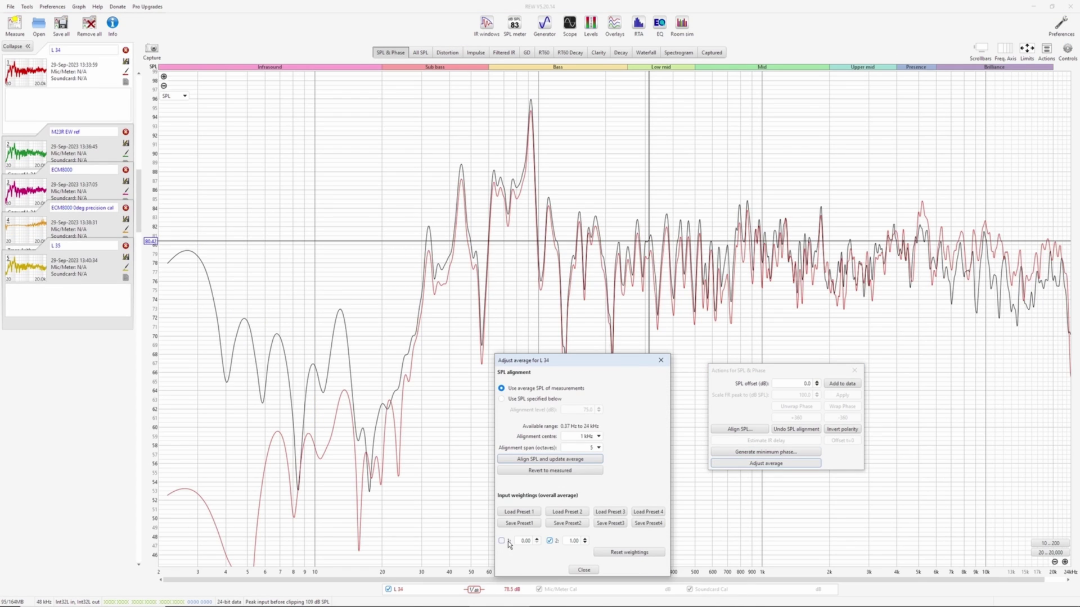
left_click(587, 571)
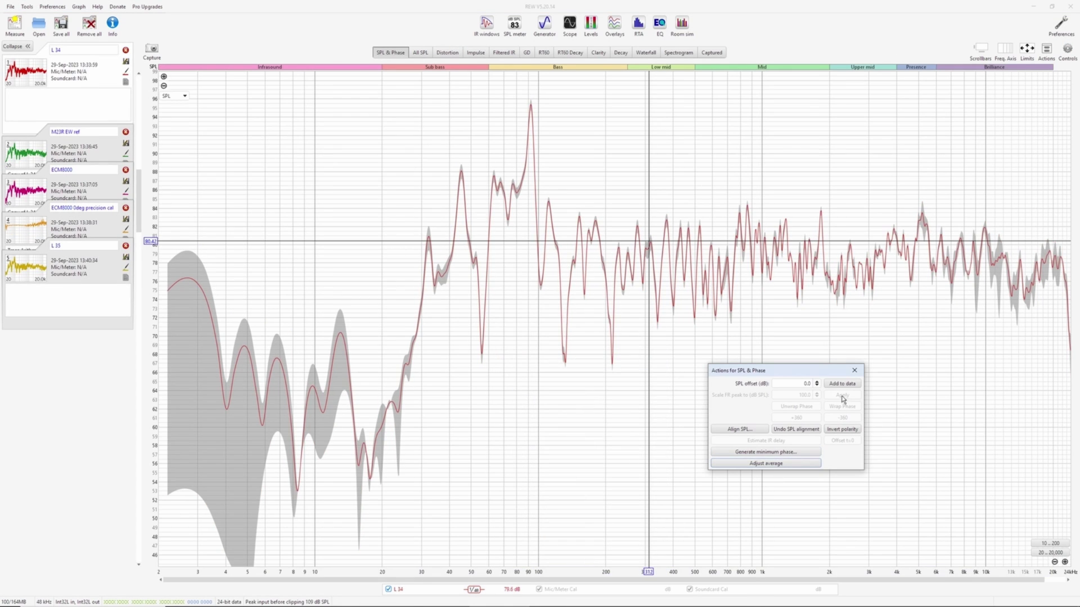
left_click(854, 371)
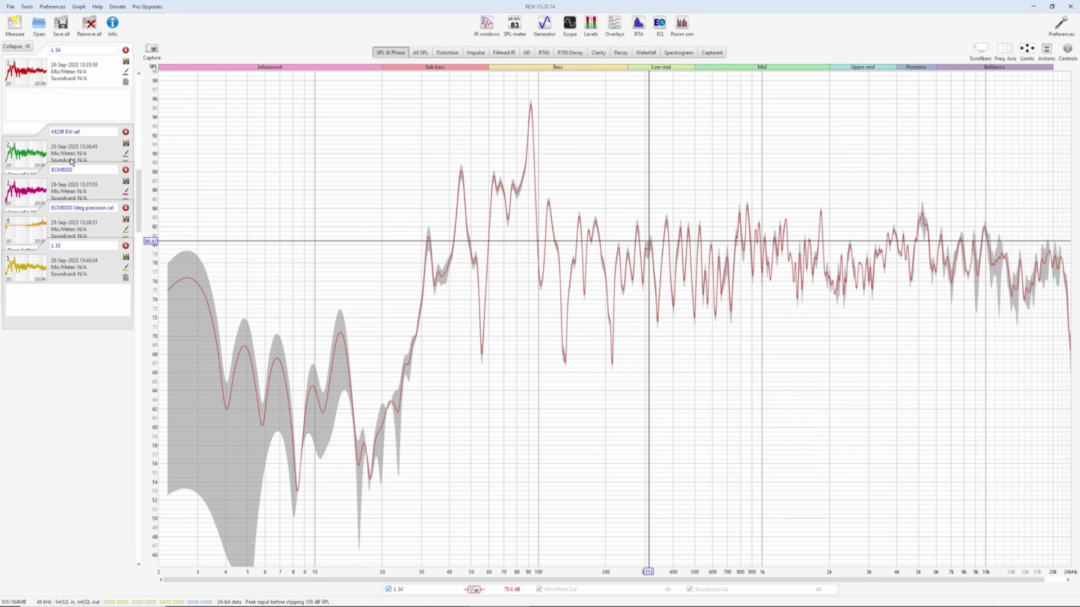
Step: Toggle between L 35 and L 34 and read the levels at 40.2 Hz and near 2 kHz
left_click(86, 274)
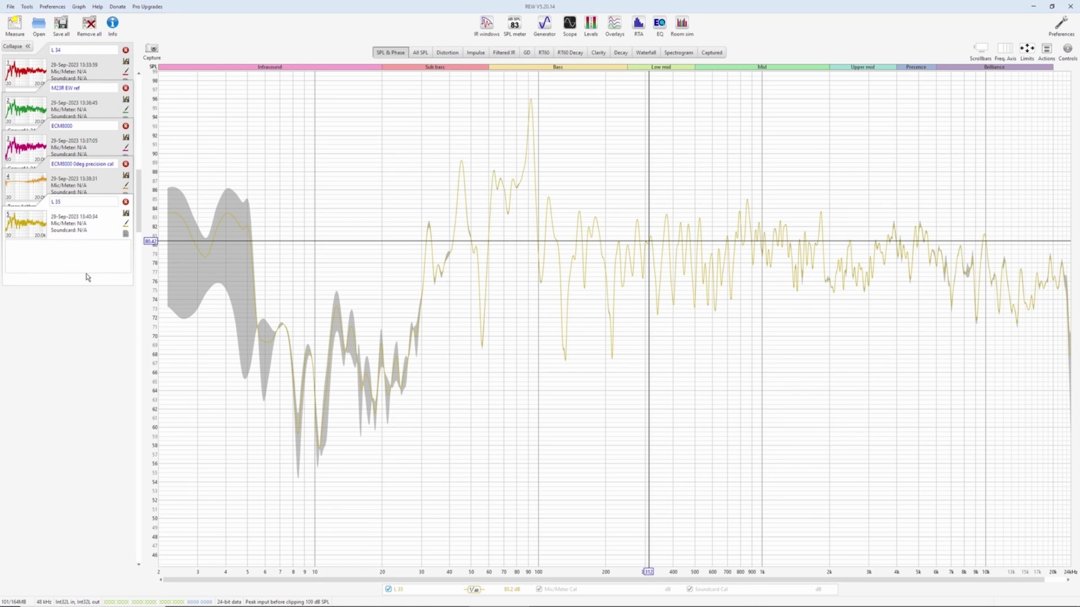
scroll(88, 275, "up", 2)
scroll(84, 267, "down", 2)
left_click(75, 76)
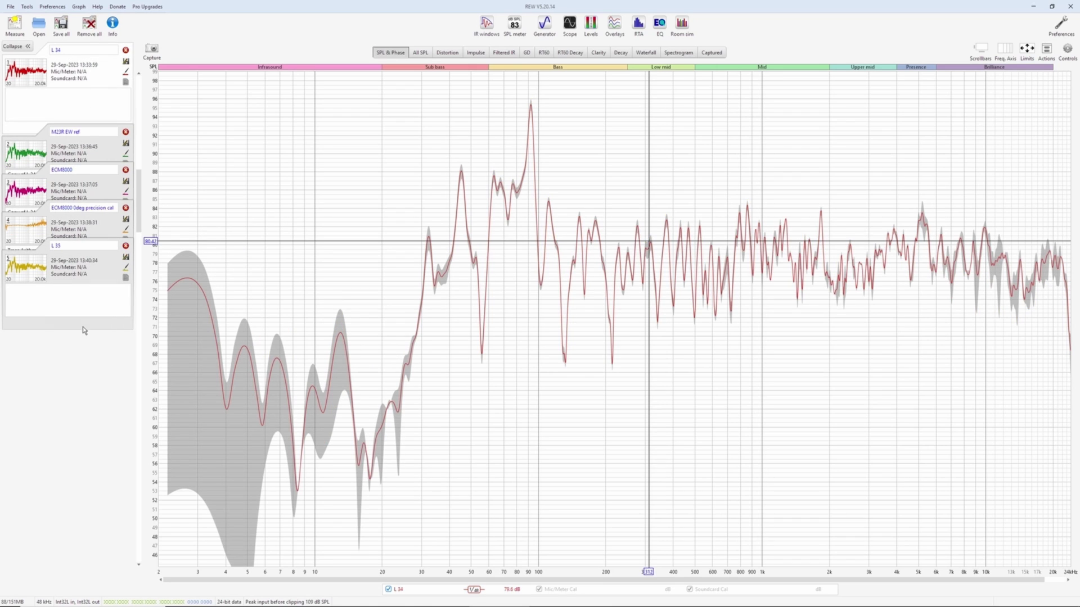
left_click(81, 266)
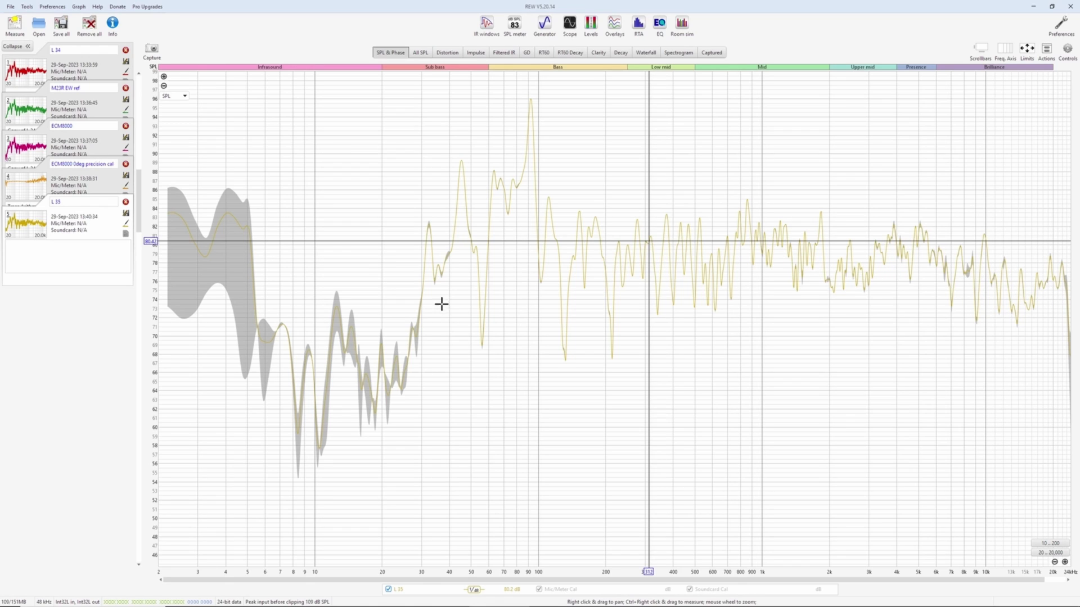
left_click(450, 254)
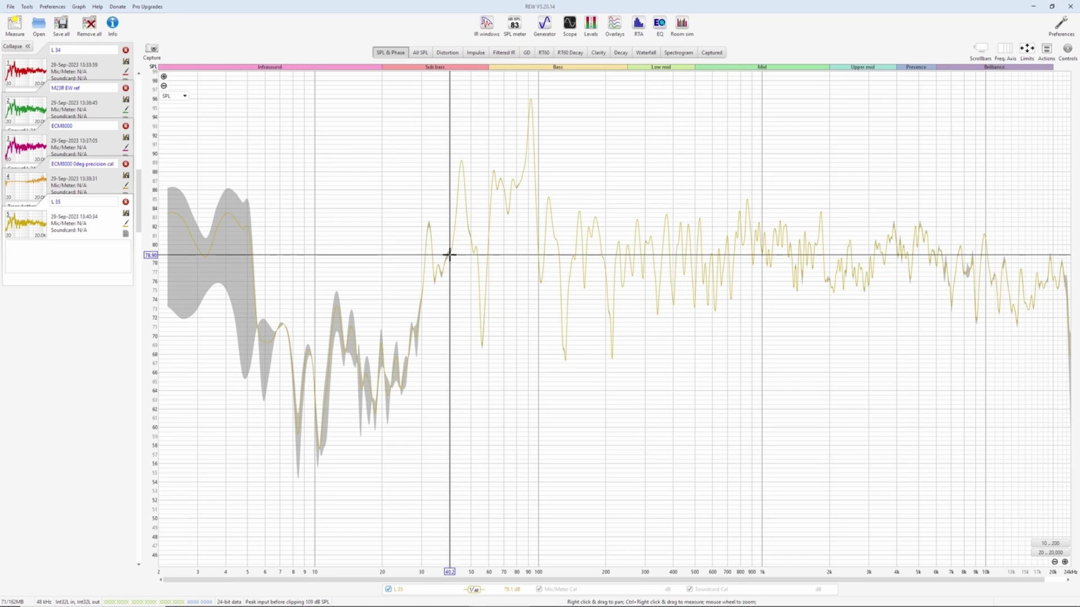
left_click(827, 279)
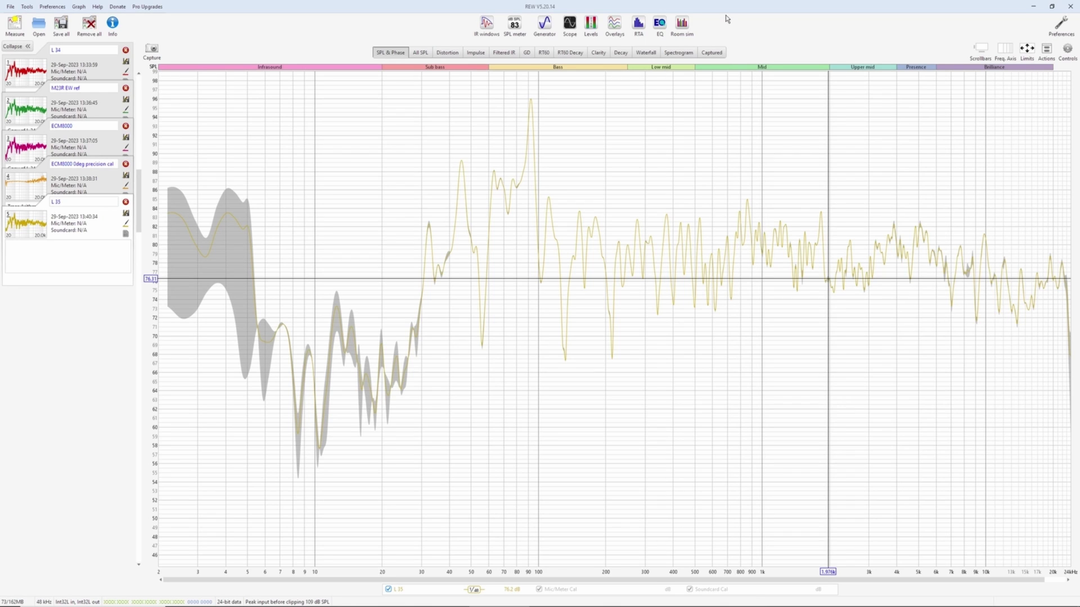
Step: Enable the UMIK-2 as a device in the ASIO4ALL panel from Soundcard preferences
left_click(1061, 26)
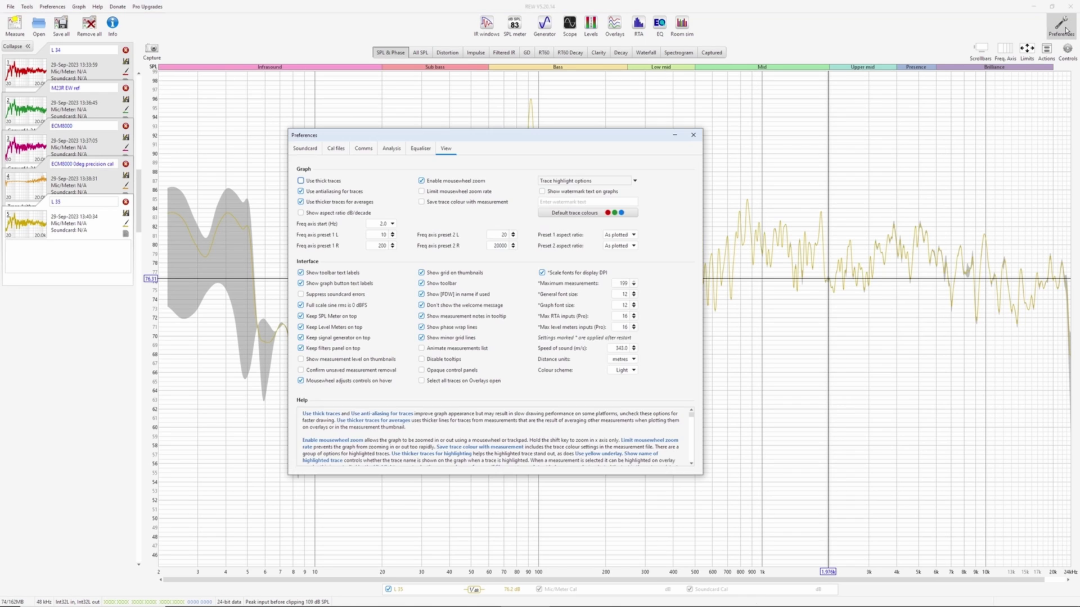
left_click(304, 148)
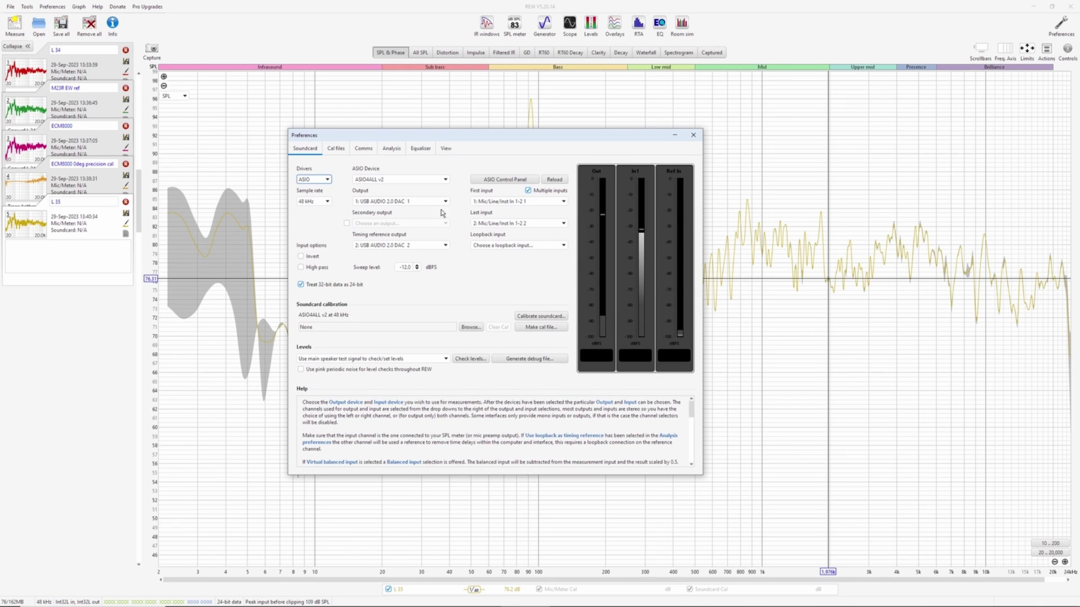
left_click(528, 180)
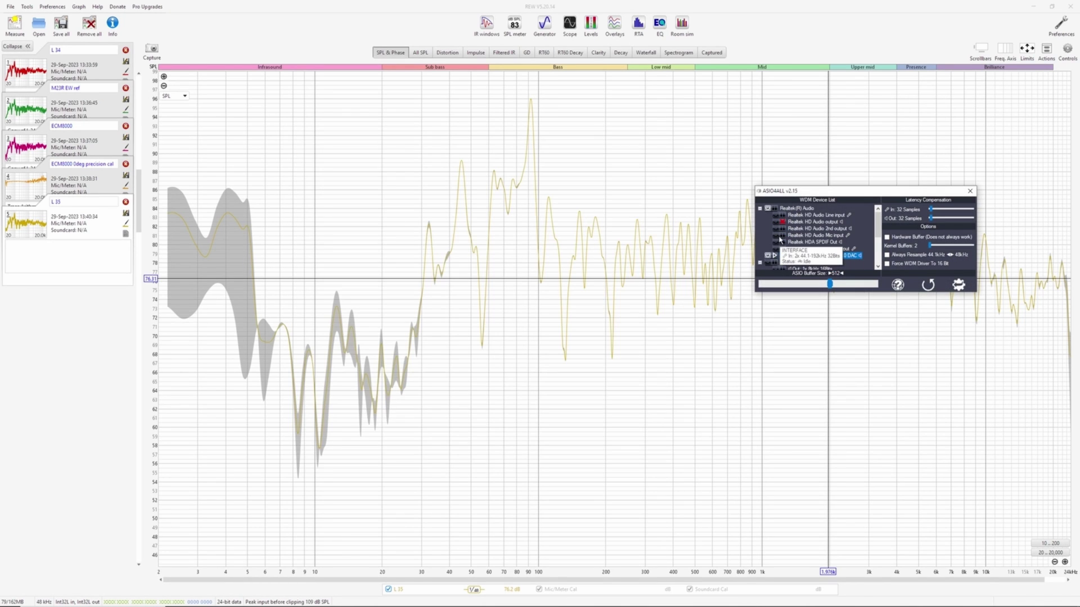
scroll(843, 267, "down", 3)
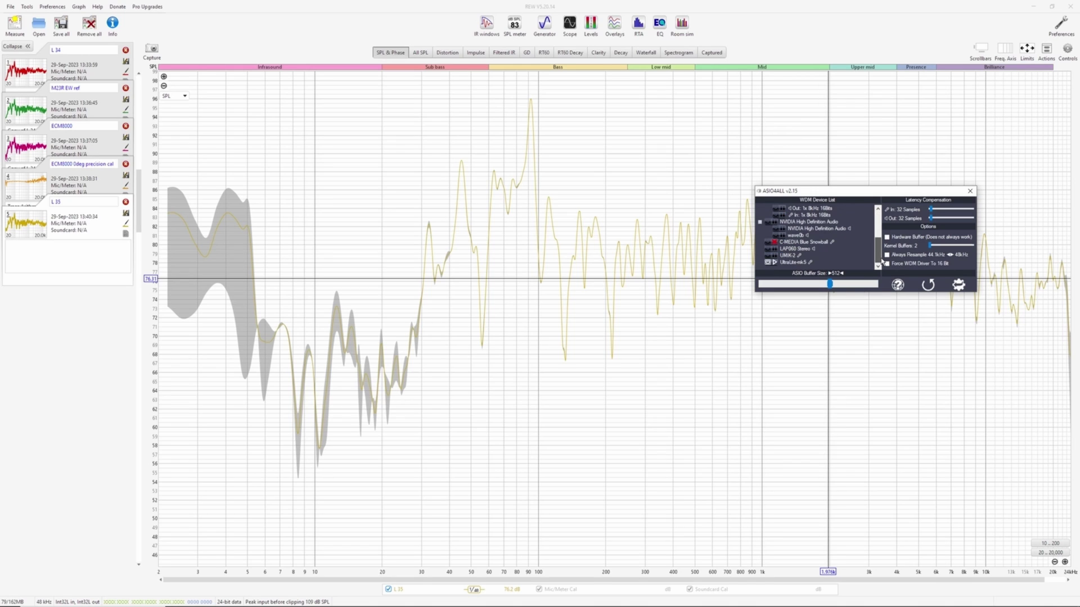
left_click(768, 257)
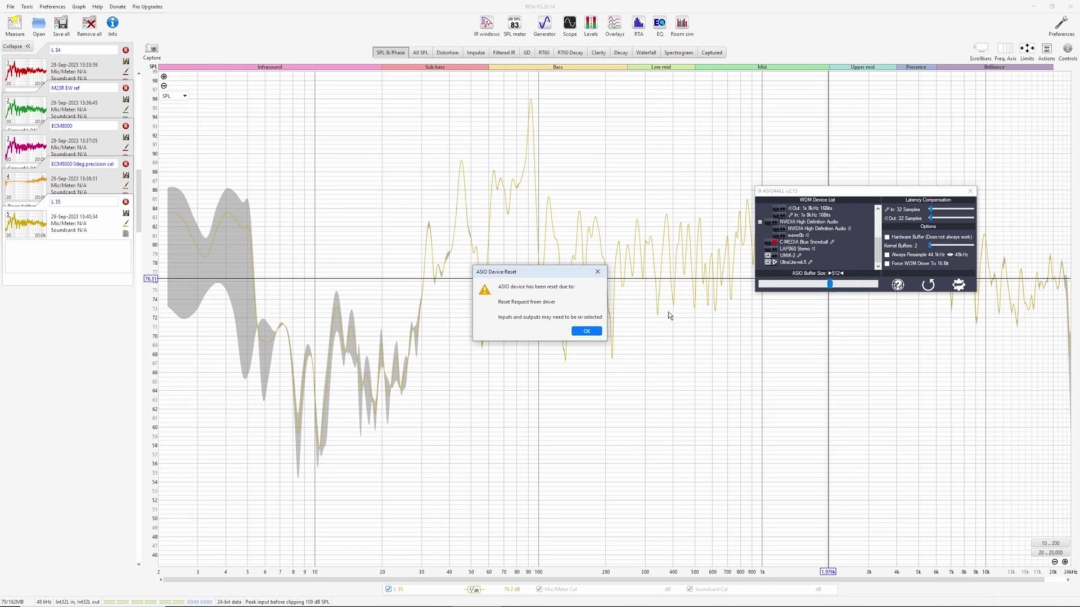
left_click(586, 331)
left_click(553, 181)
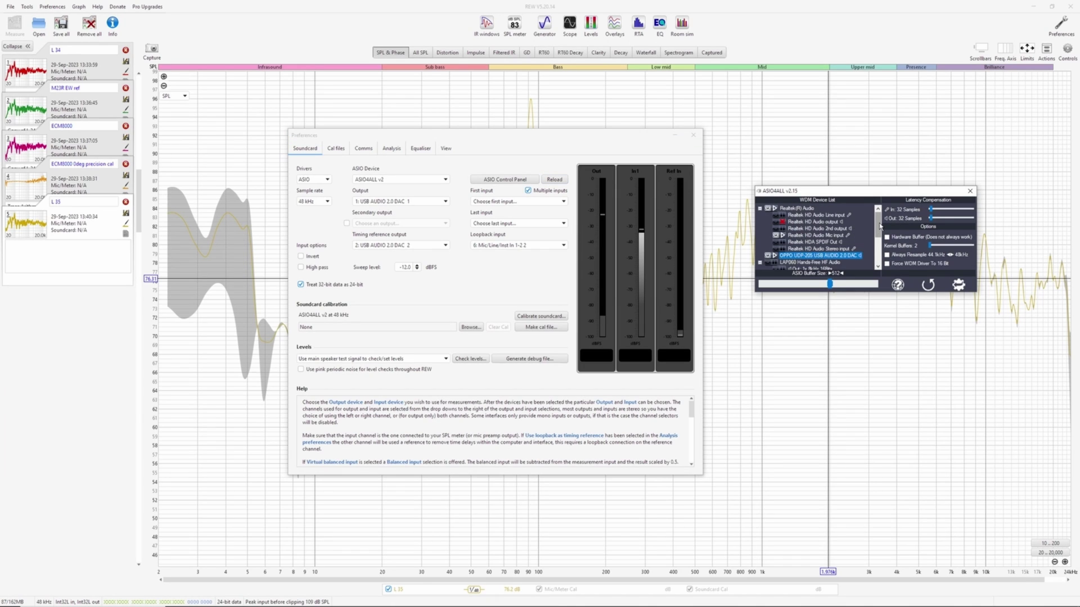
left_click_drag(878, 225, 880, 251)
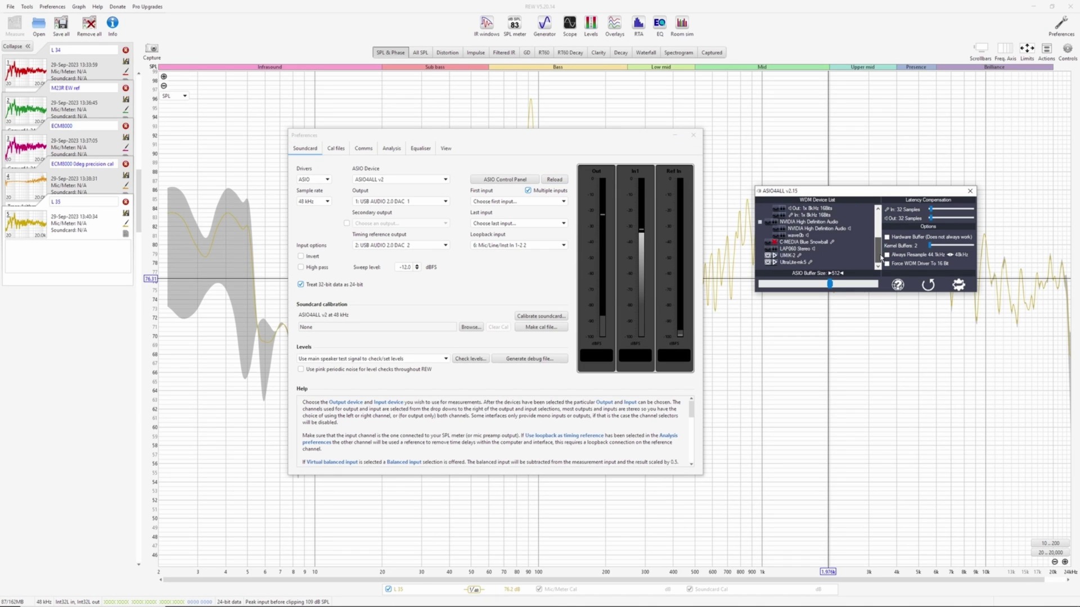
left_click(969, 191)
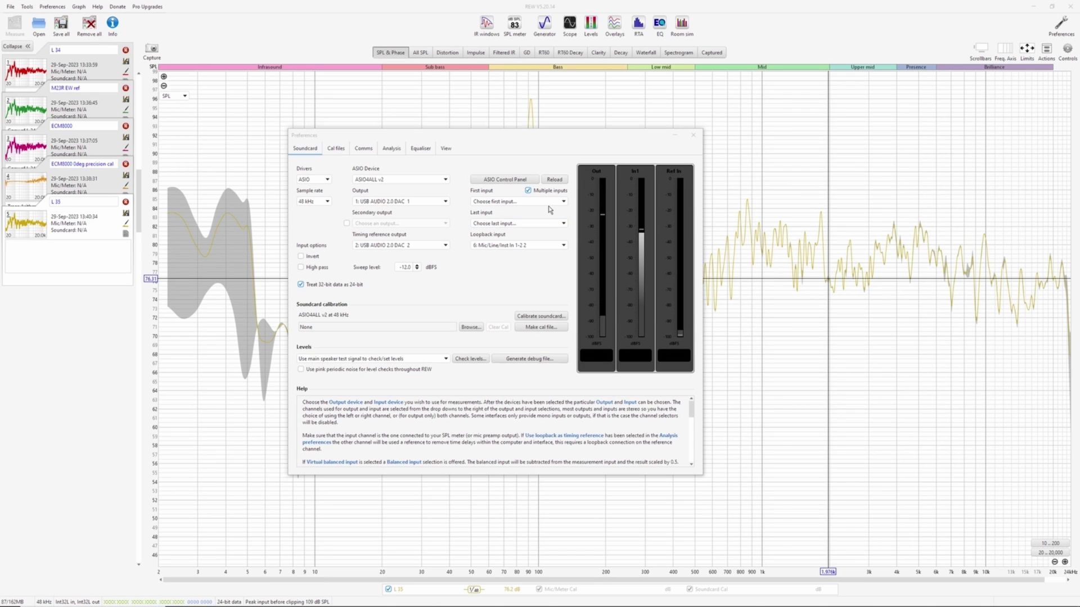
Step: Set the first input to HD Audio Mic 1 and the last input to 6: Mic/Line/Inst In 1-2 2
left_click(549, 201)
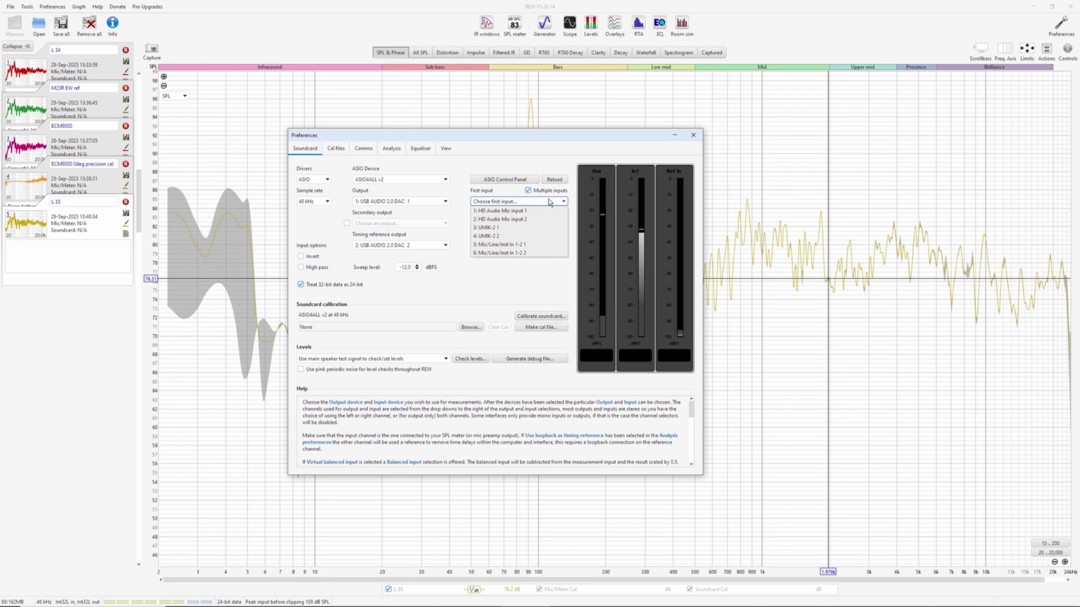
left_click(522, 212)
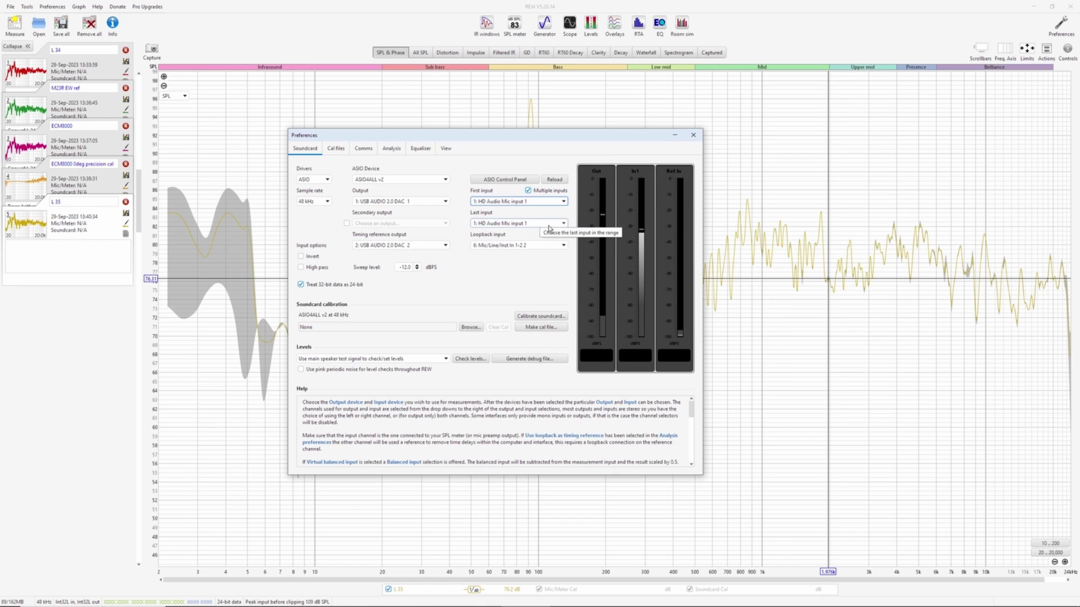
left_click(549, 226)
left_click(549, 226)
left_click(549, 226)
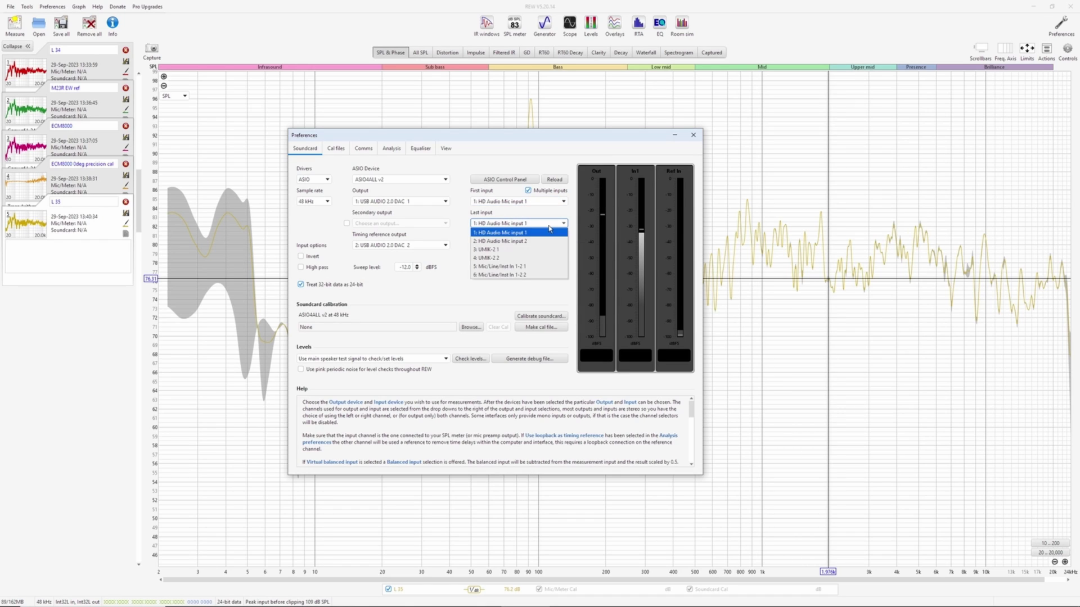
left_click(518, 275)
left_click(523, 245)
left_click(524, 256)
Step: Turn off separate microphone calibration per input
left_click(335, 149)
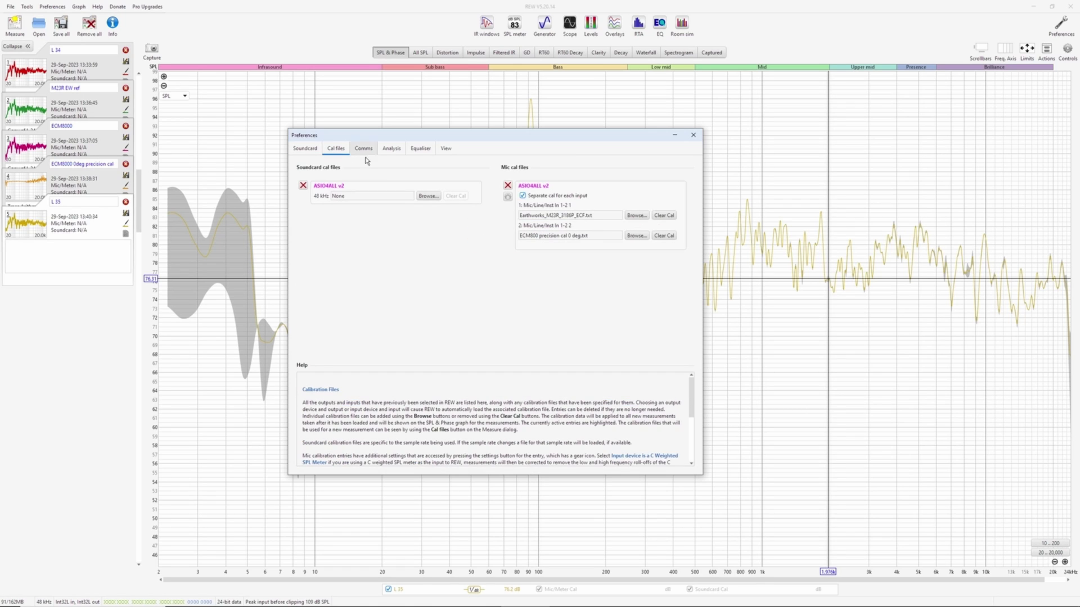
left_click(523, 197)
left_click(304, 148)
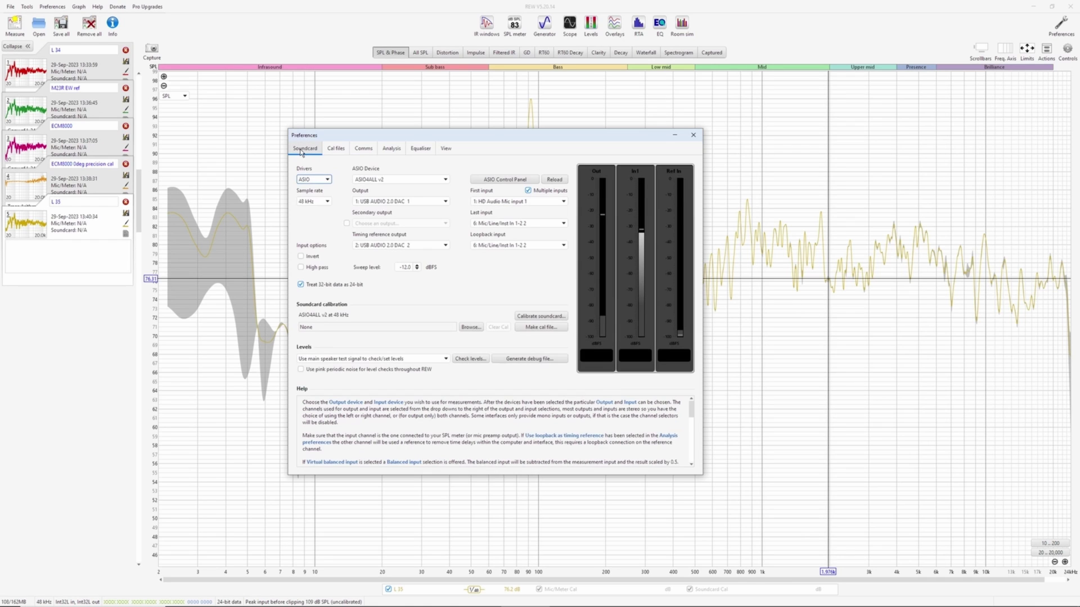
left_click(508, 201)
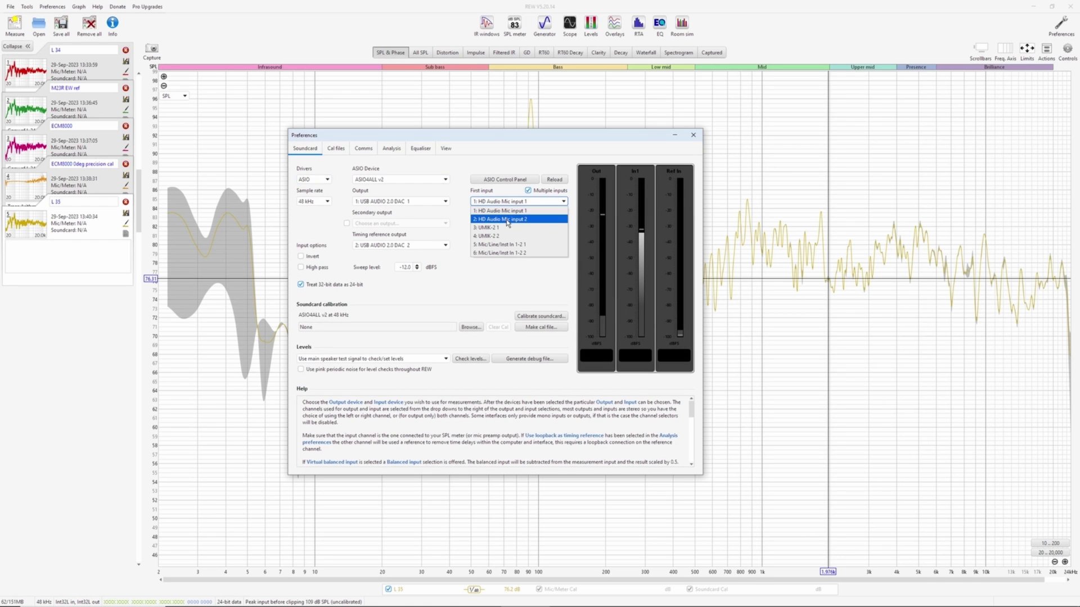
Step: Make 3: UMIK-2 1 the first input and load 8100188.txt as its calibration
left_click(509, 227)
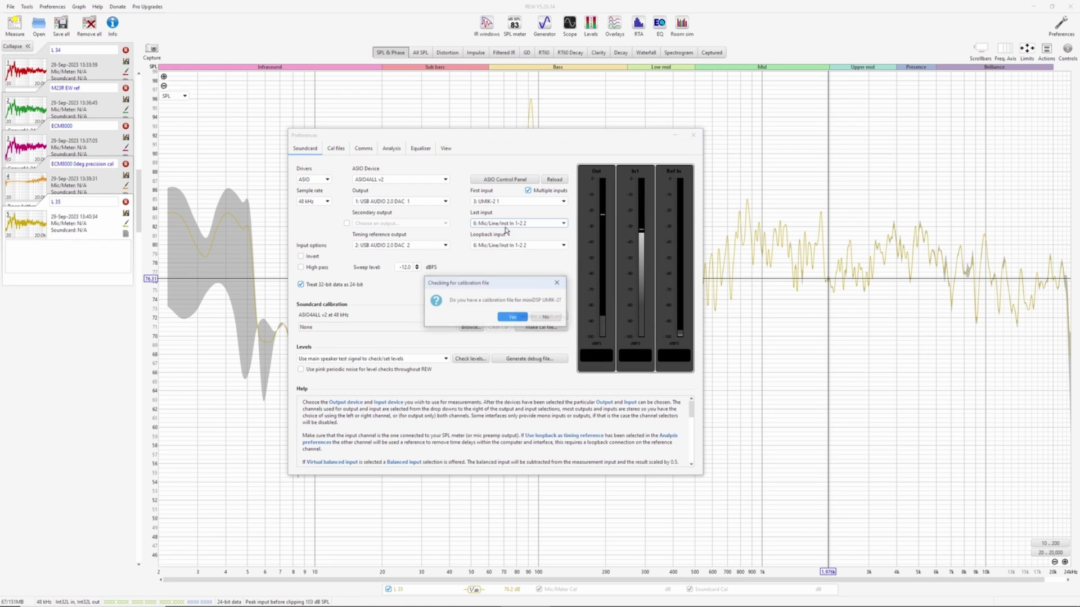
left_click(522, 318)
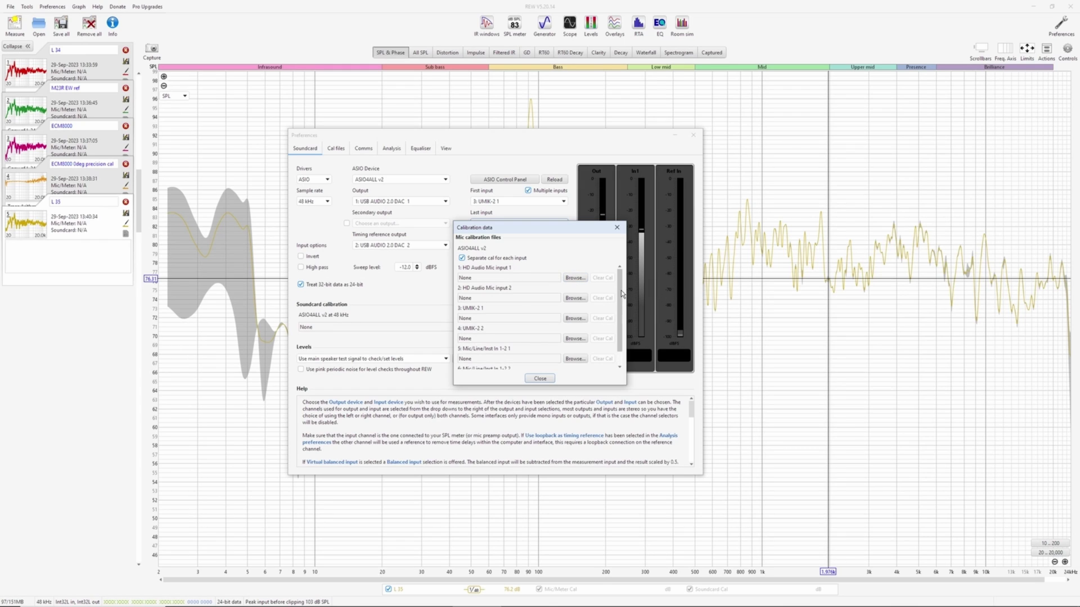
left_click(573, 318)
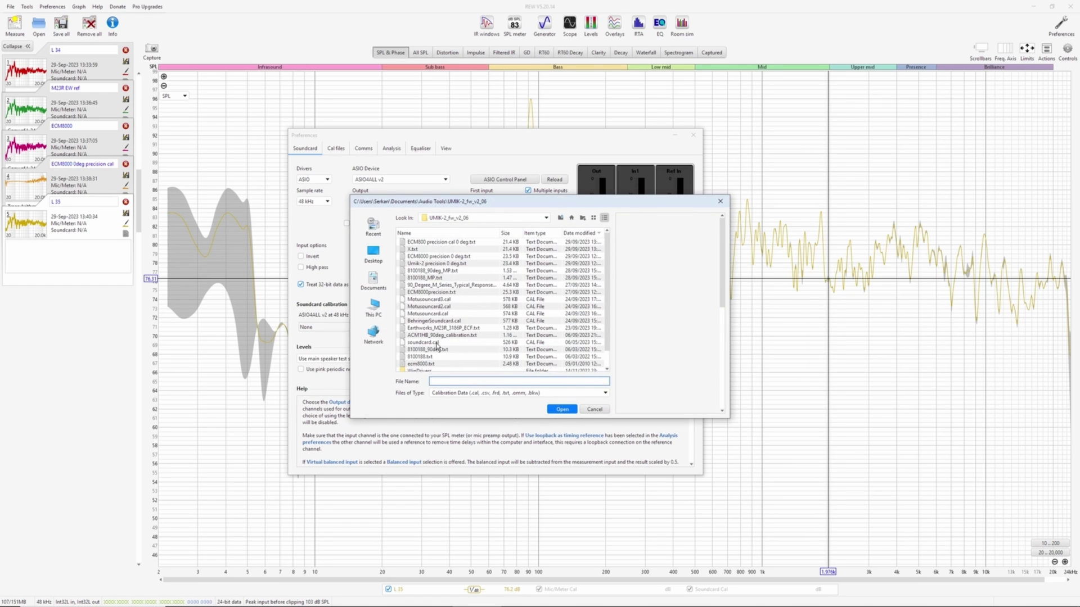
double_click(425, 356)
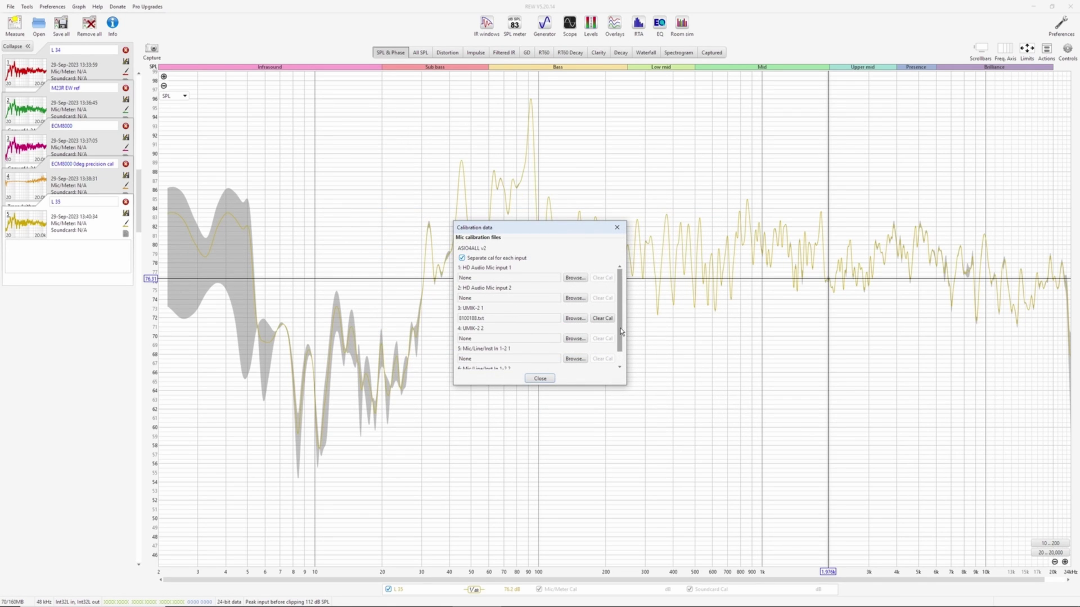
Step: Load Earthworks_M23R_3186P_ECF.txt as input 5's calibration, leaving input 6 without one
scroll(621, 331, "down", 1)
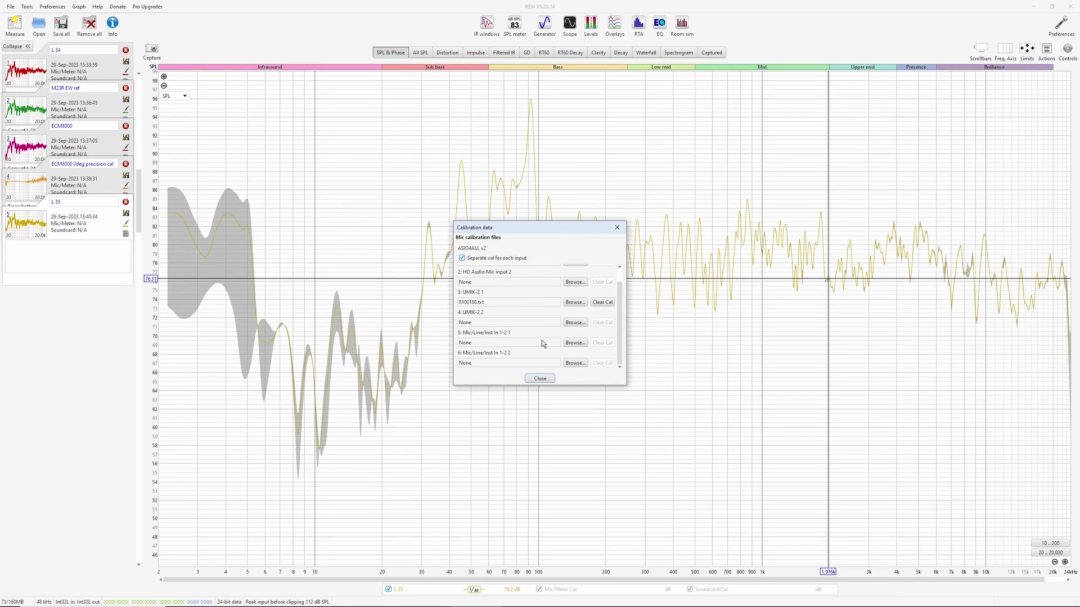
left_click(575, 343)
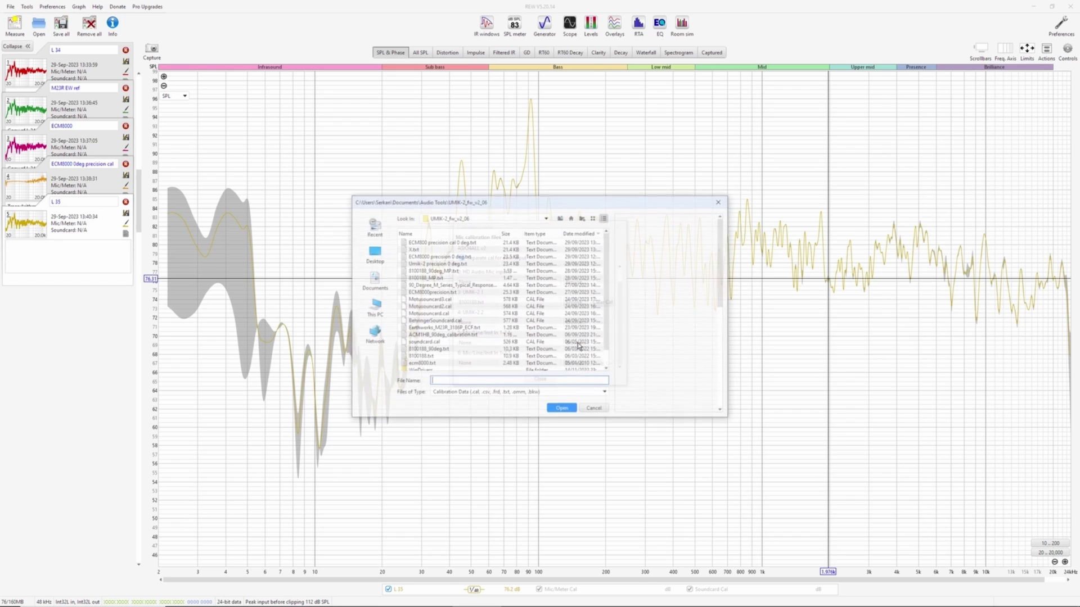
double_click(440, 329)
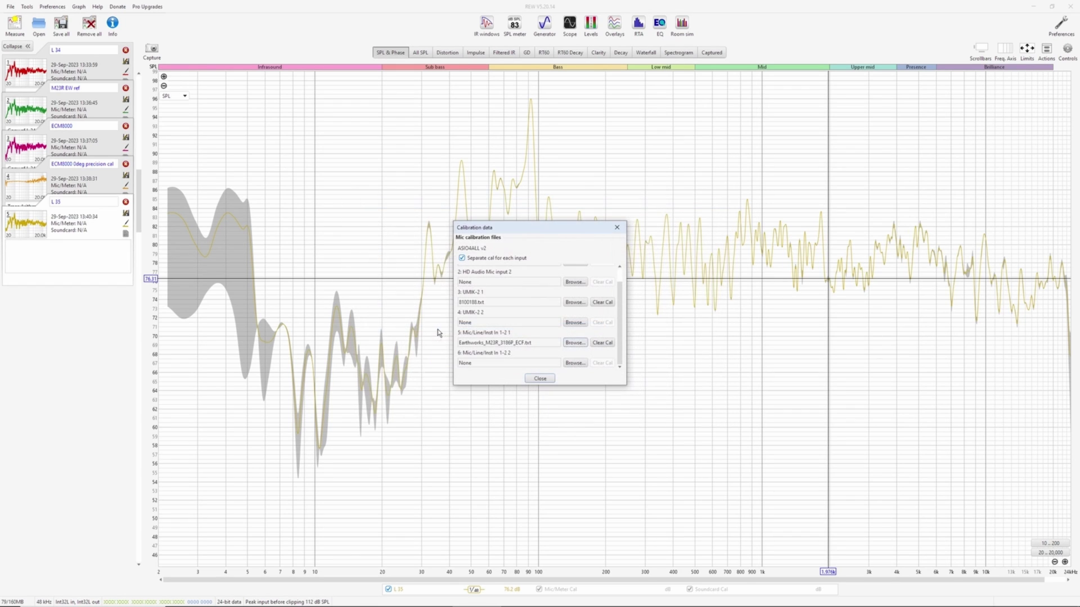
left_click(575, 363)
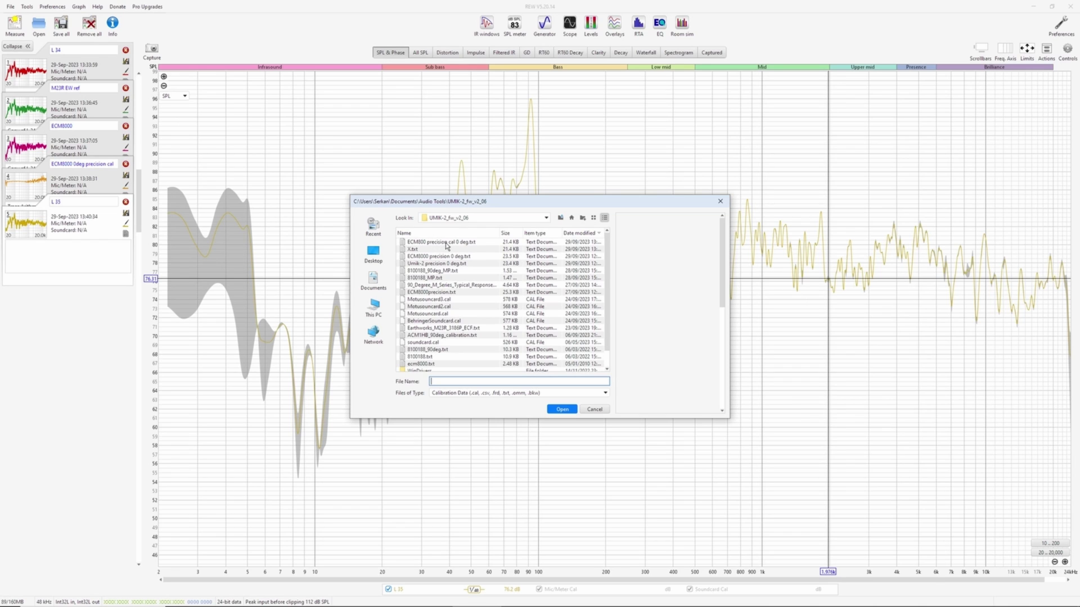
left_click(595, 409)
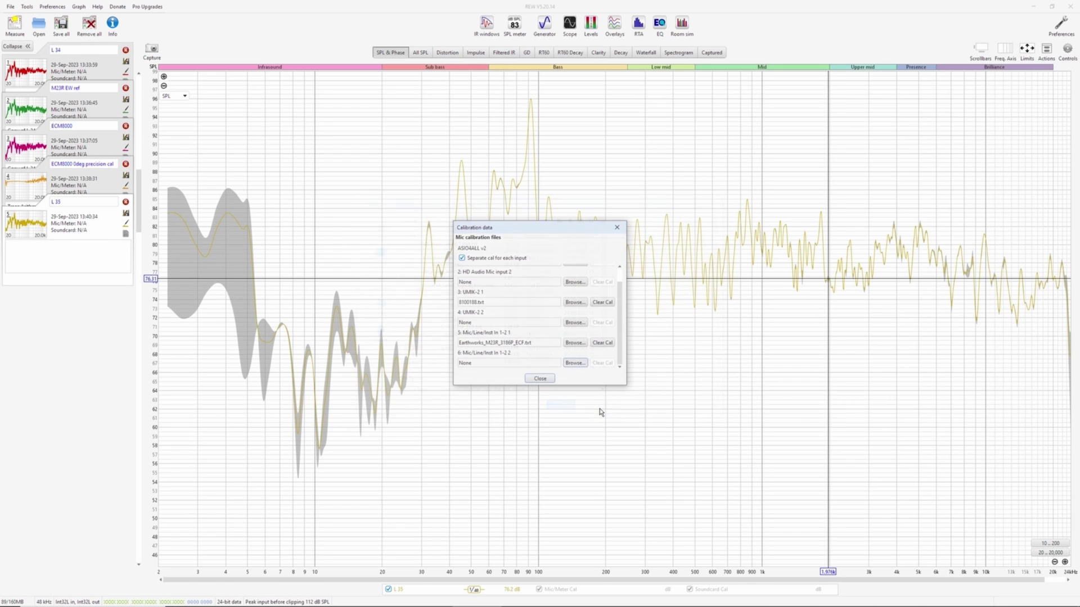
left_click(540, 379)
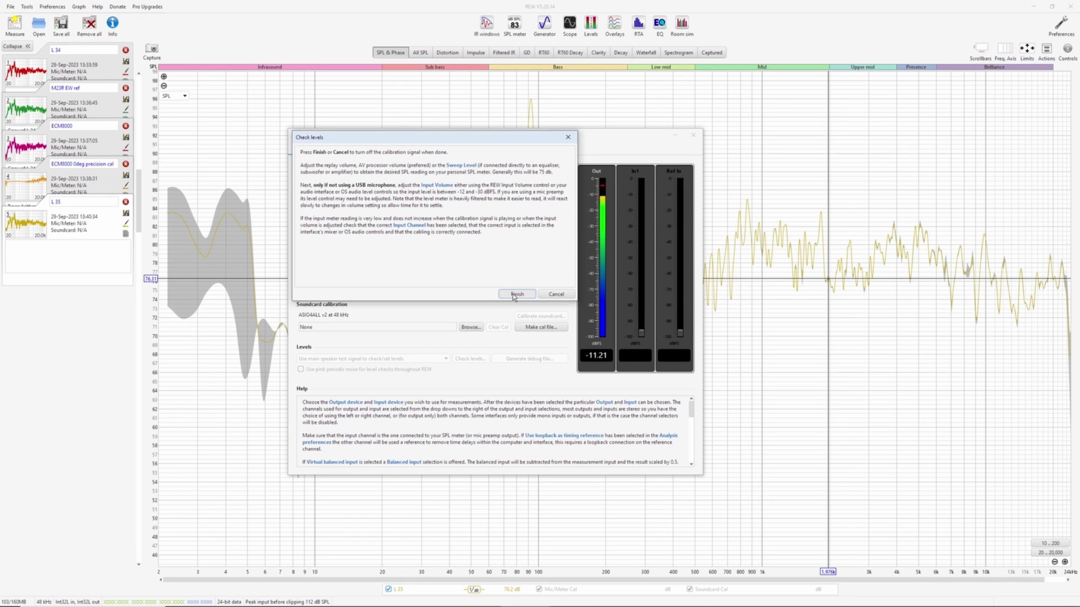
Step: Finish the level check, close Preferences, and run a new sweep to capture measurement L 37
left_click(516, 294)
left_click(693, 135)
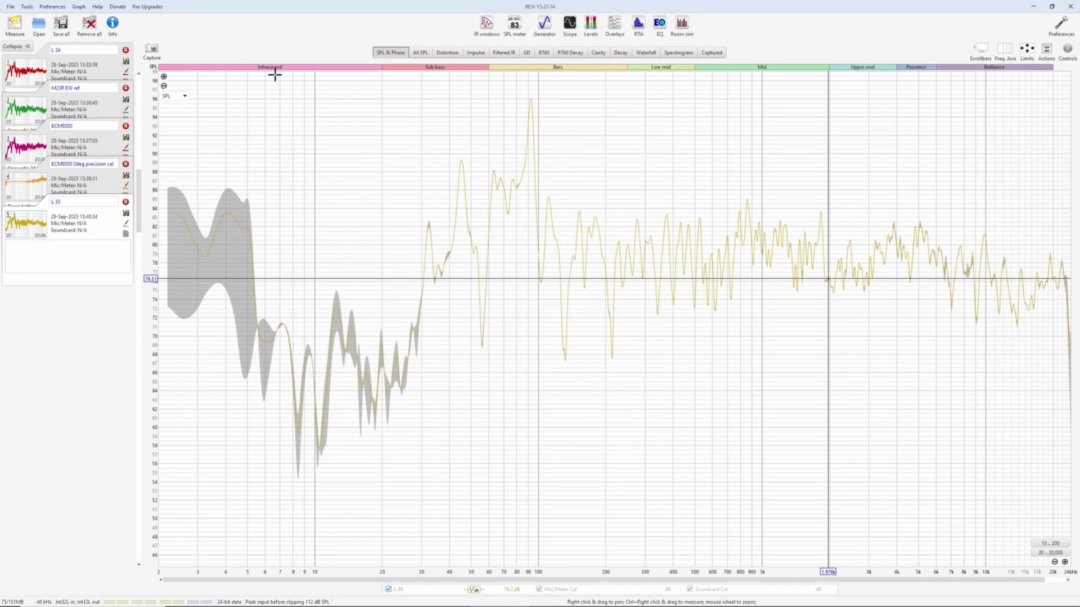
left_click(16, 28)
left_click(600, 462)
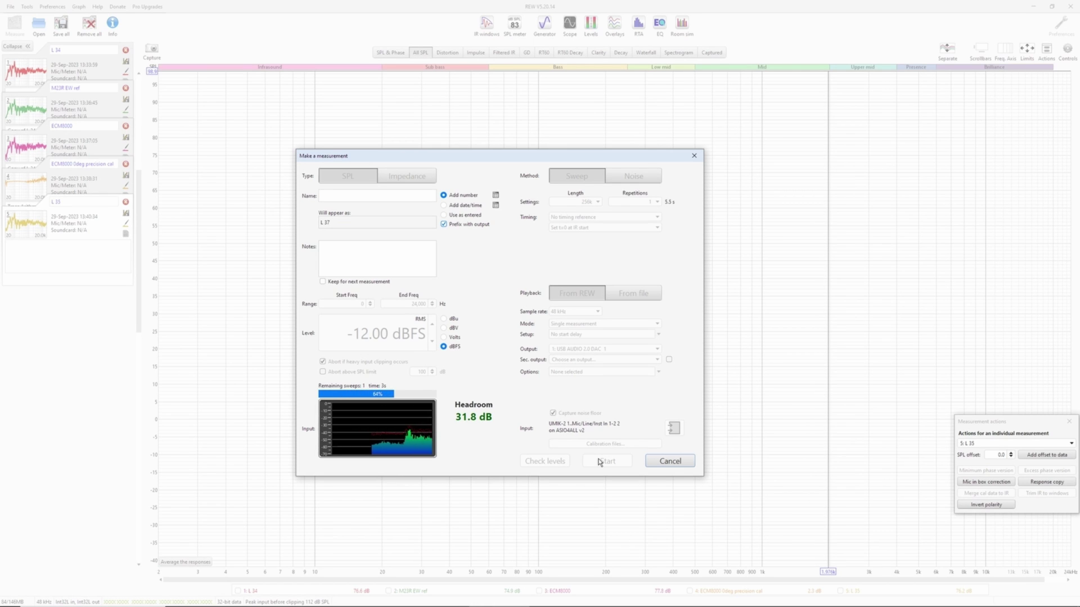
Step: In SPL & Phase, align the inputs' SPL for L 37 and update its averaged response
left_click(383, 53)
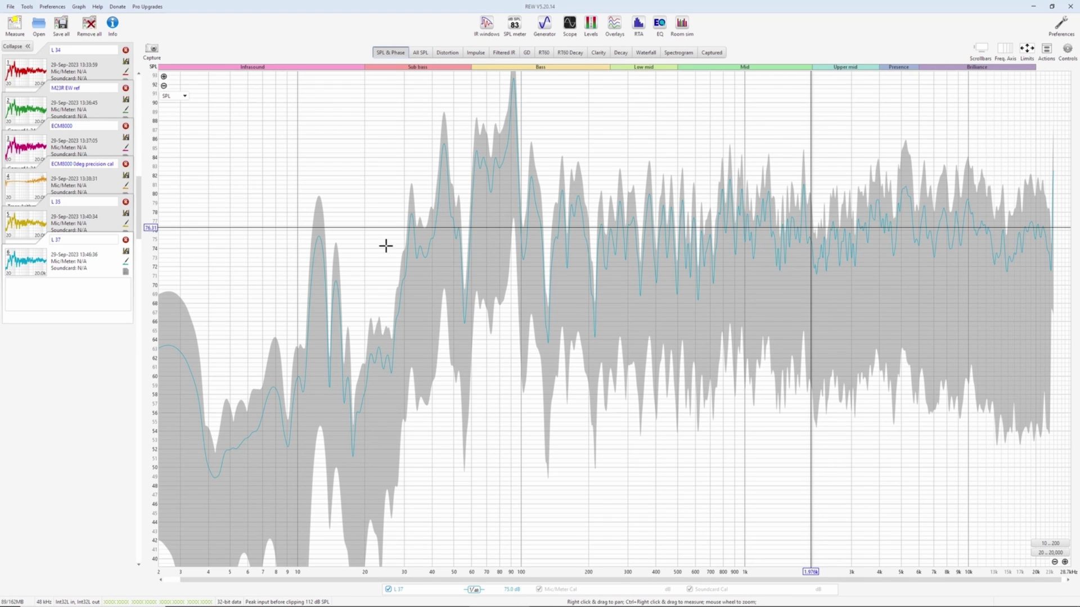
left_click(1046, 52)
left_click(759, 463)
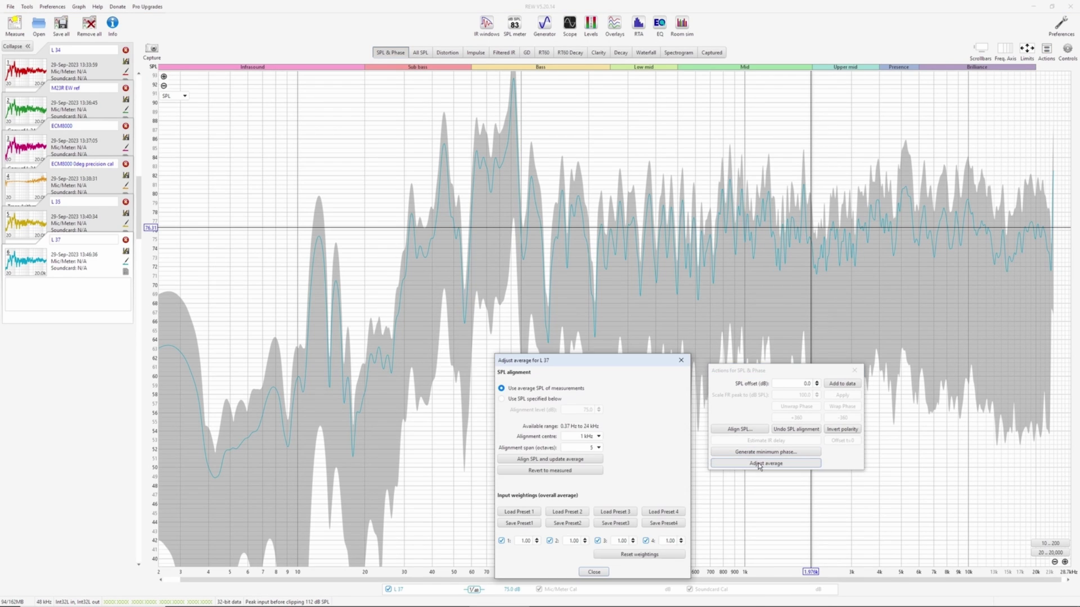
left_click(573, 462)
left_click(594, 572)
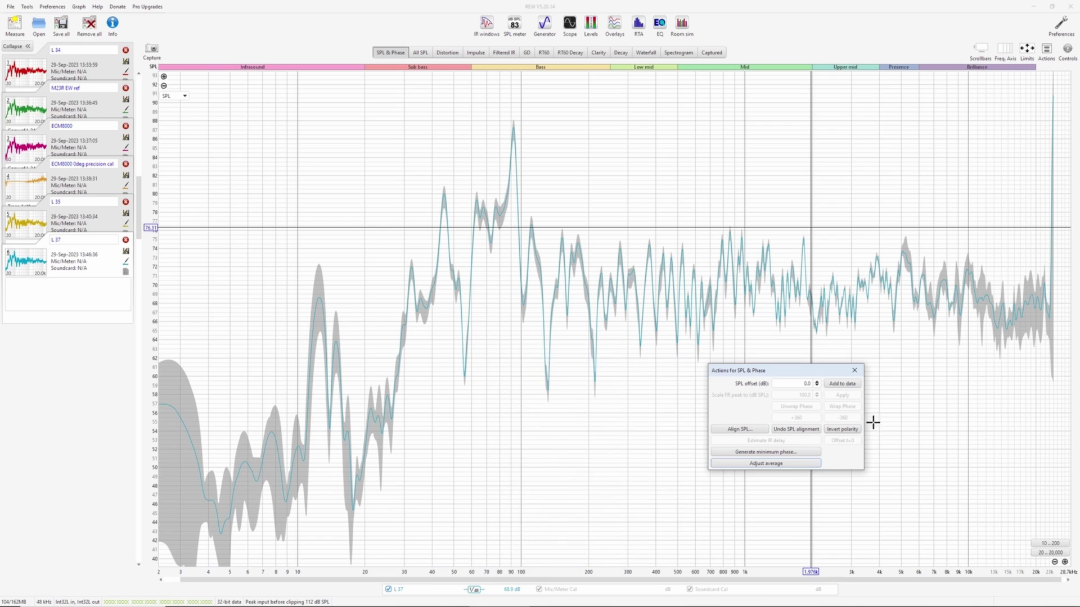
left_click(853, 371)
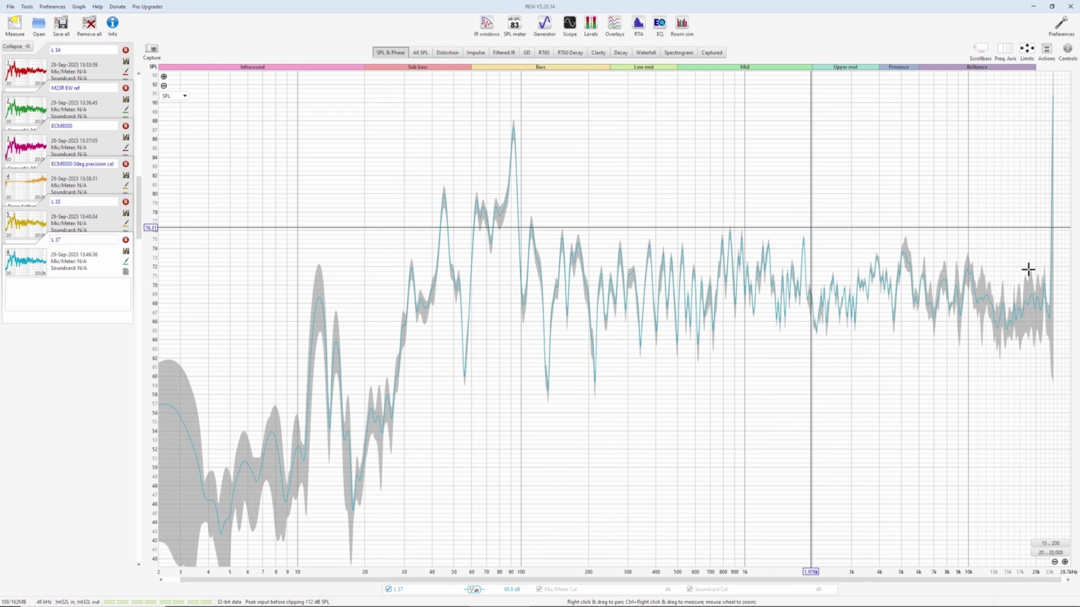